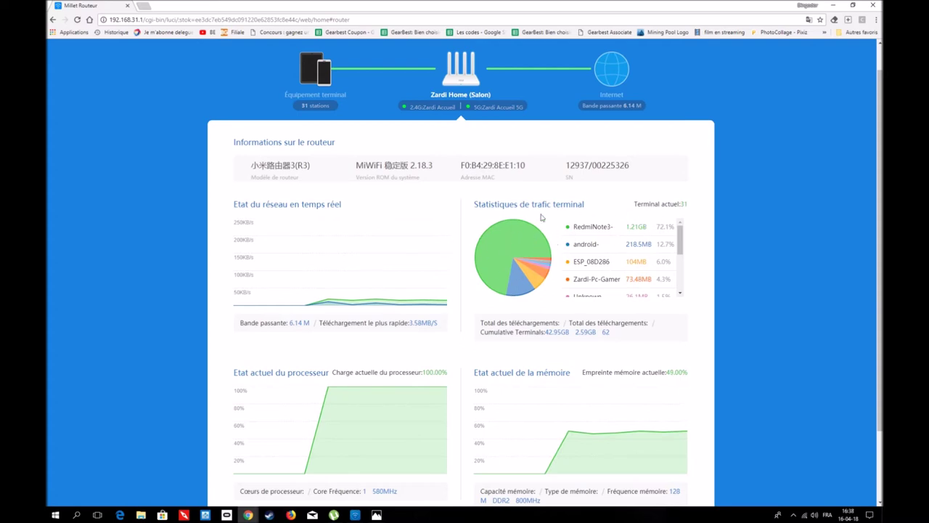
Examine the router status page, including terminal traffic statistics, processor load and memory details.
{"action": "scroll", "coordinate": [575, 276], "scroll_direction": "down", "scroll_amount": 1}
{"action": "scroll", "coordinate": [574, 276], "scroll_direction": "down", "scroll_amount": 3}
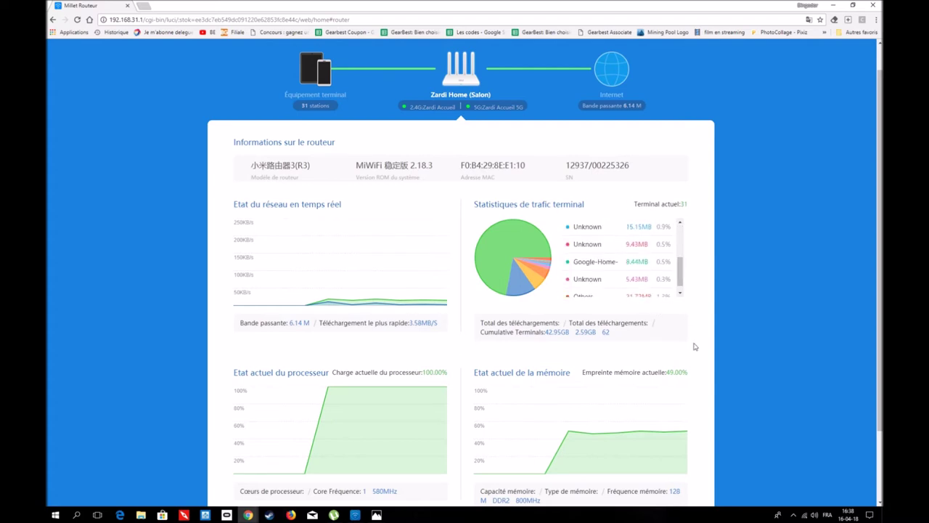
{"action": "scroll", "coordinate": [695, 347], "scroll_direction": "down", "scroll_amount": 2}
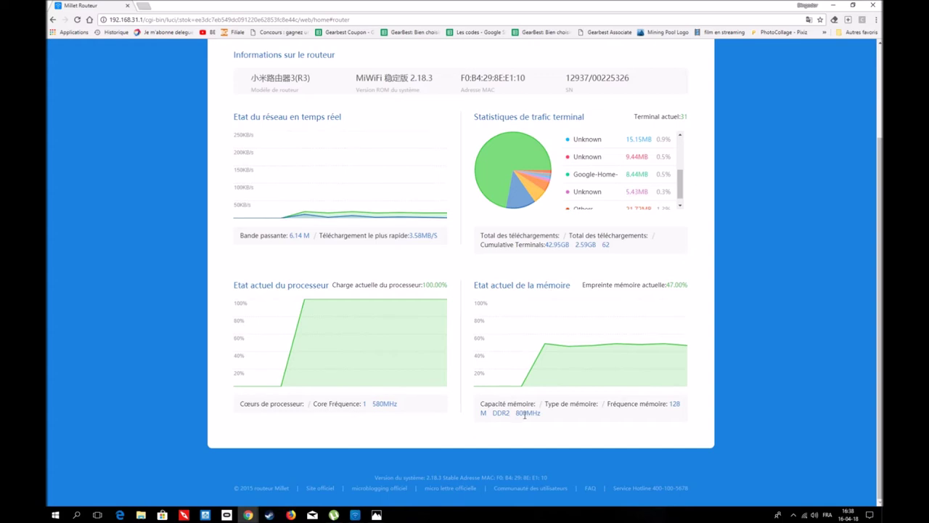
{"action": "scroll", "coordinate": [524, 415], "scroll_direction": "up", "scroll_amount": 2}
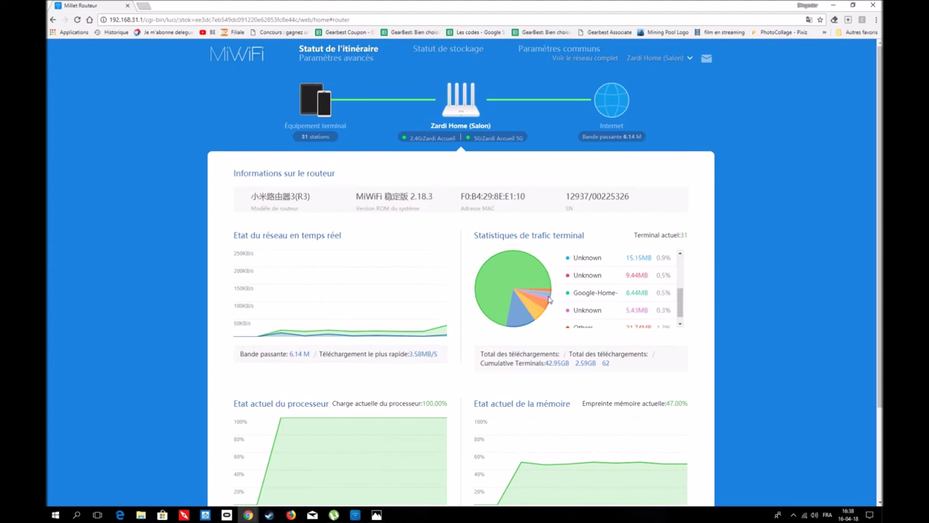
Open the router's advanced settings on the QoS page and translate it into French.
{"action": "left_click", "coordinate": [344, 63]}
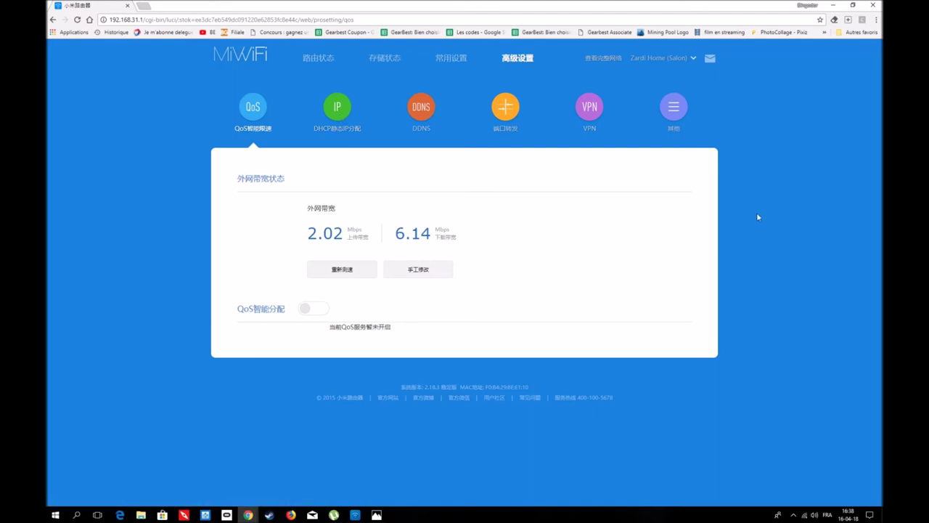
{"action": "right_click", "coordinate": [786, 187]}
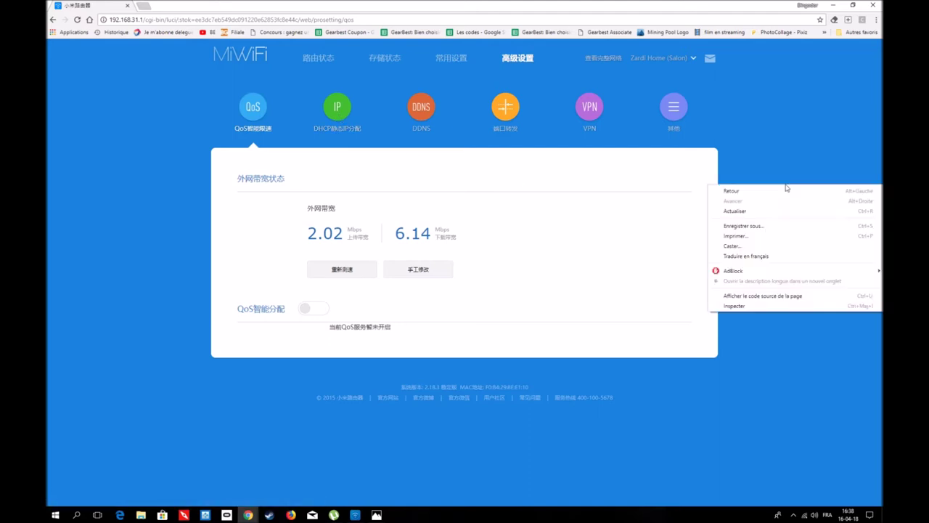
{"action": "left_click", "coordinate": [739, 258]}
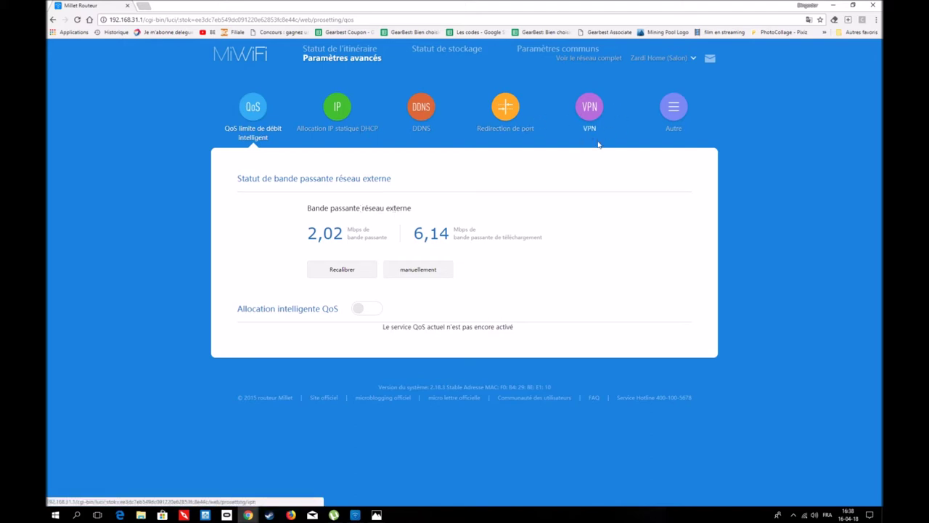
Open the port forwarding settings, translate the page into French and review the rule lists and DMZ section.
{"action": "left_click", "coordinate": [507, 113]}
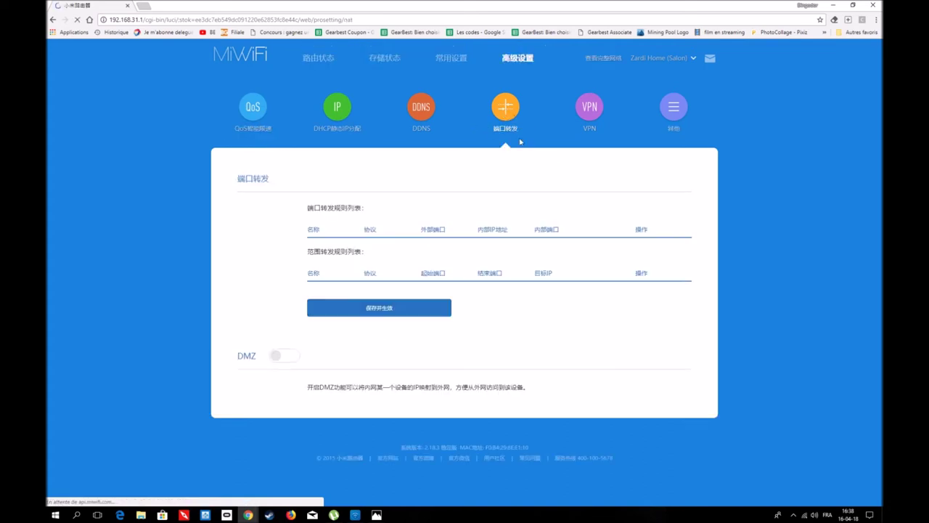
{"action": "right_click", "coordinate": [707, 146]}
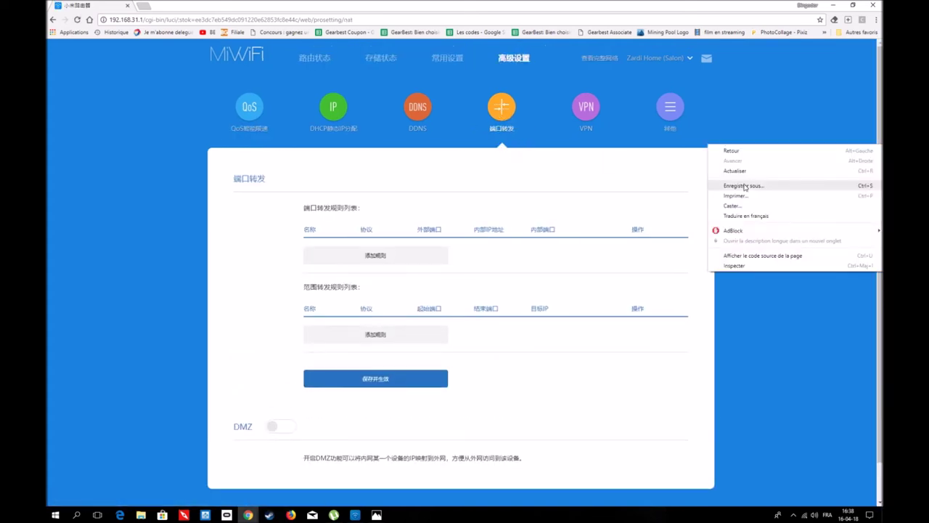
{"action": "left_click", "coordinate": [746, 216]}
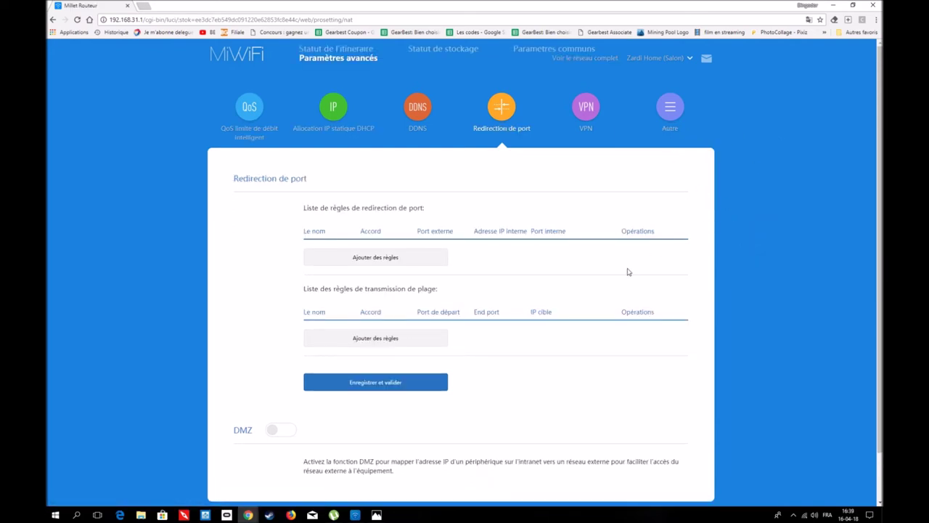
{"action": "scroll", "coordinate": [627, 271], "scroll_direction": "down", "scroll_amount": 1}
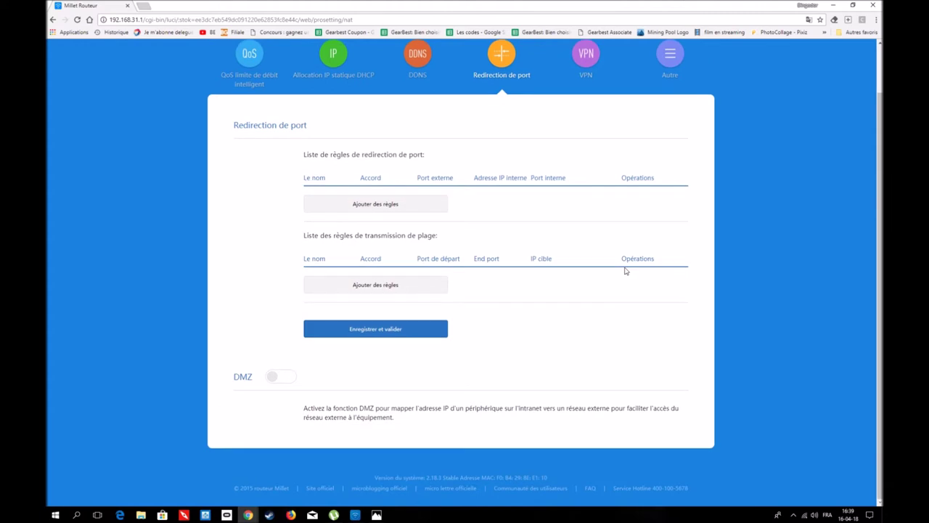
{"action": "scroll", "coordinate": [625, 271], "scroll_direction": "up", "scroll_amount": 1}
Open the DDNS settings and translate the page into French to view the service list.
{"action": "left_click", "coordinate": [418, 113]}
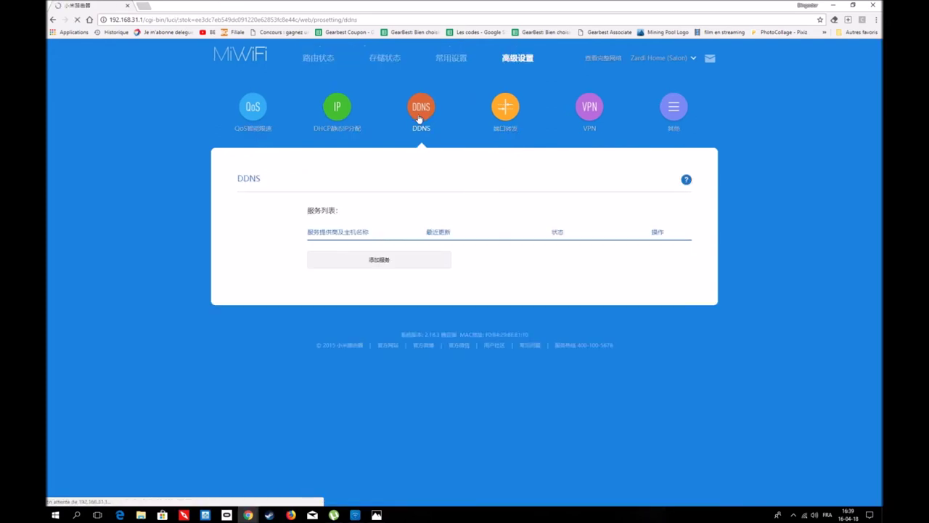
{"action": "right_click", "coordinate": [785, 134]}
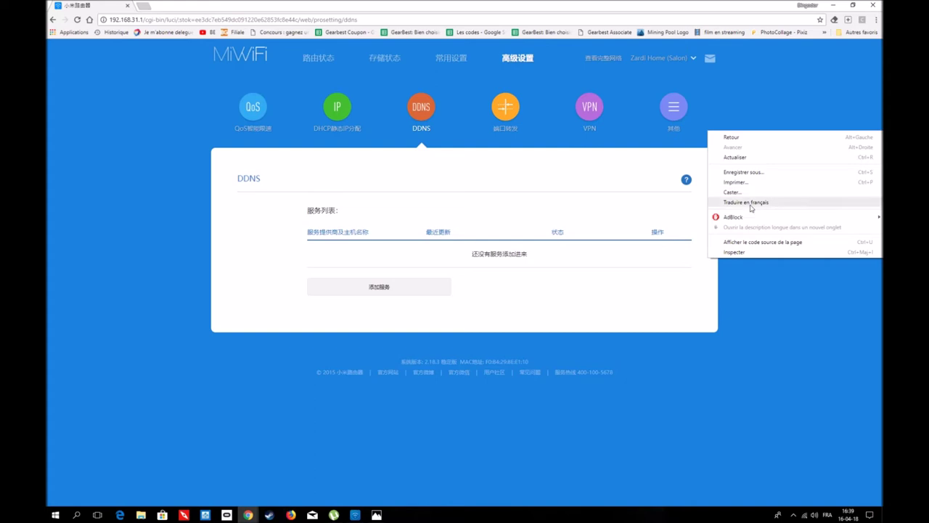
{"action": "left_click", "coordinate": [717, 204]}
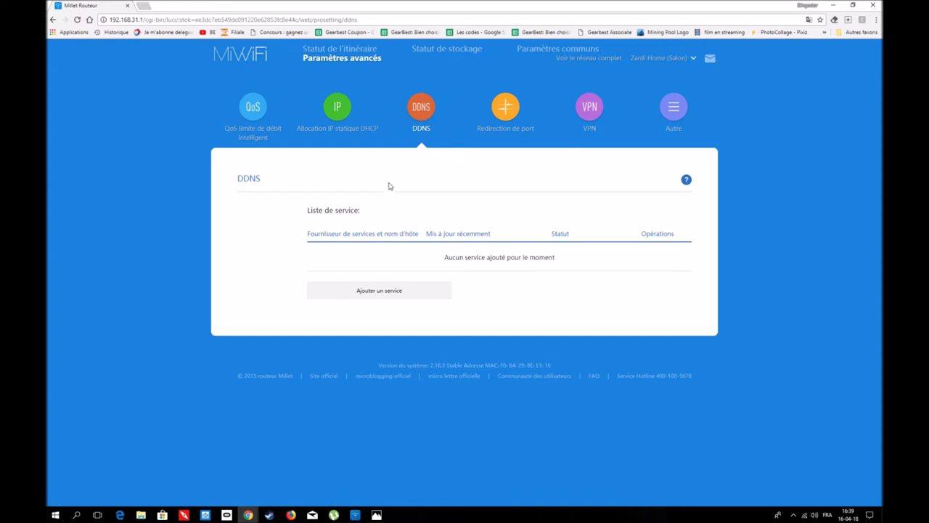
Open the DHCP static IP allocation settings and translate the page into French.
{"action": "left_click", "coordinate": [343, 115]}
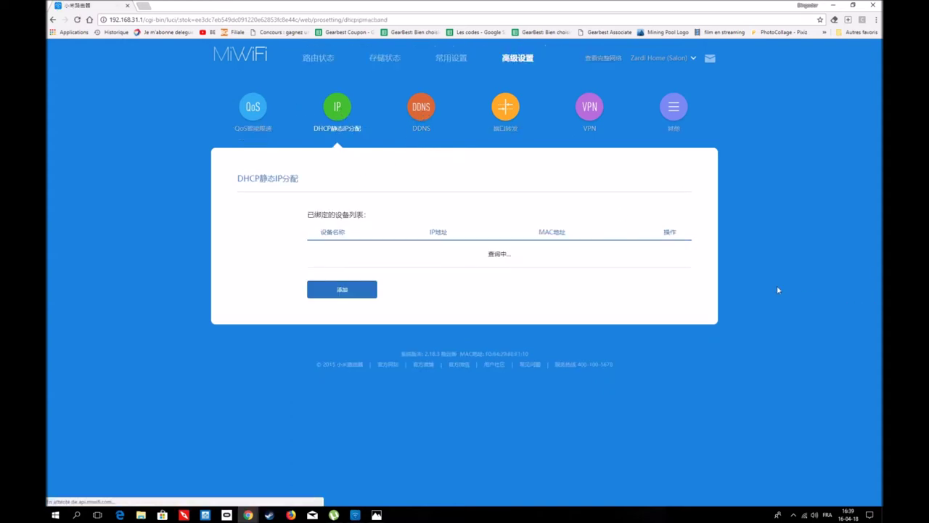
{"action": "right_click", "coordinate": [749, 244]}
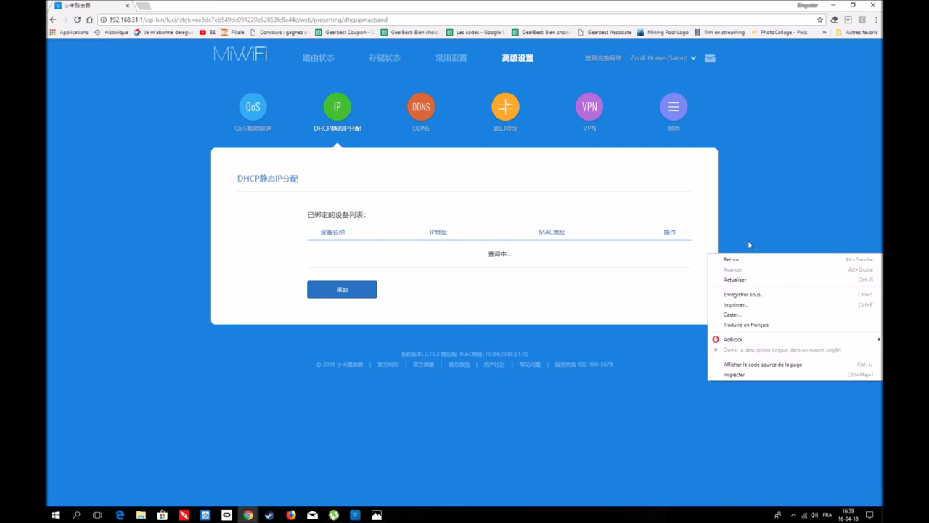
{"action": "left_click", "coordinate": [739, 324]}
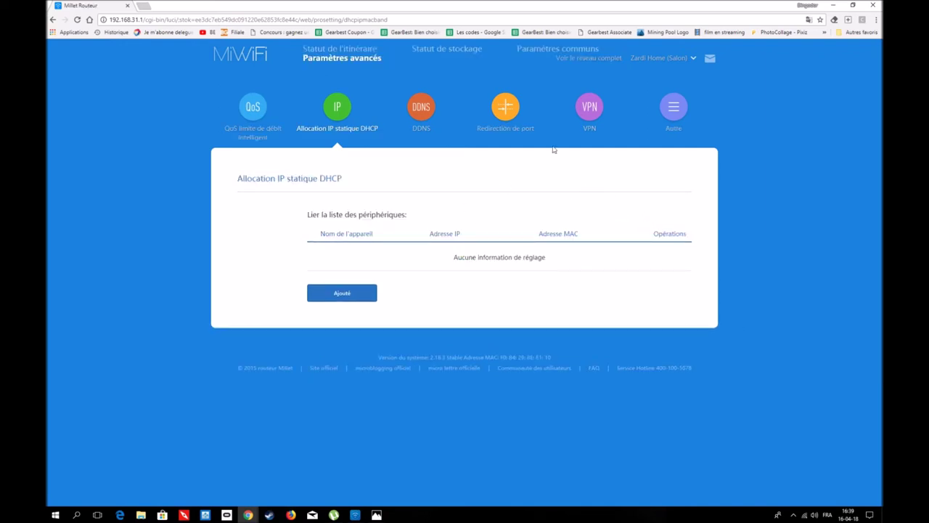
Open the VPN settings and translate the page into French to view the VPN services and options.
{"action": "left_click", "coordinate": [594, 106]}
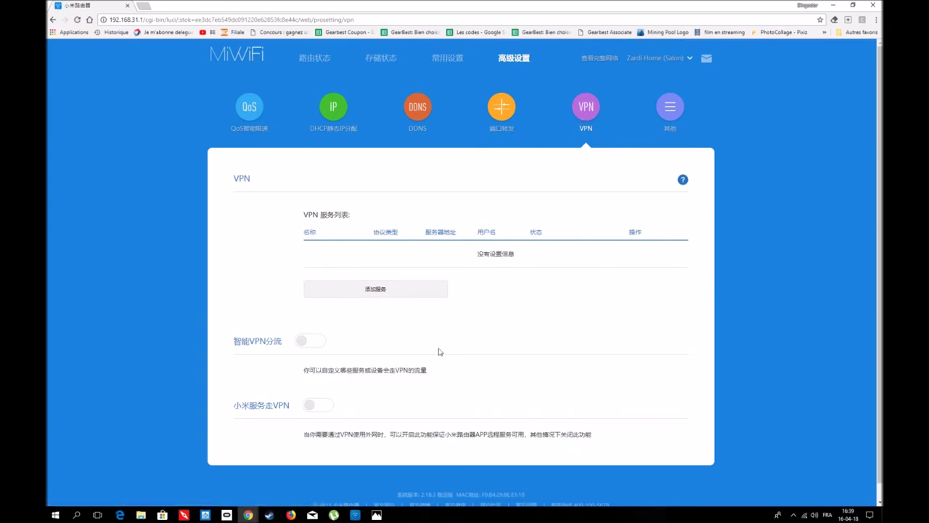
{"action": "right_click", "coordinate": [779, 234]}
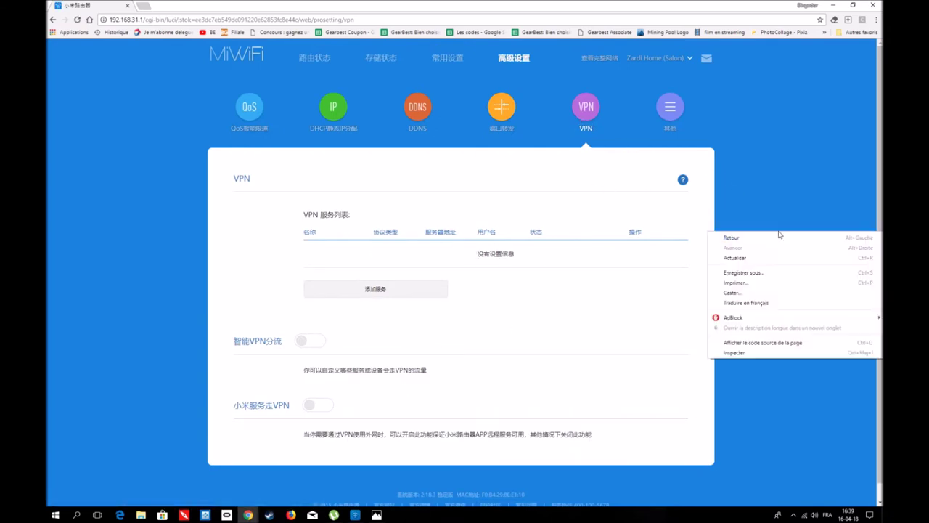
{"action": "left_click", "coordinate": [739, 304]}
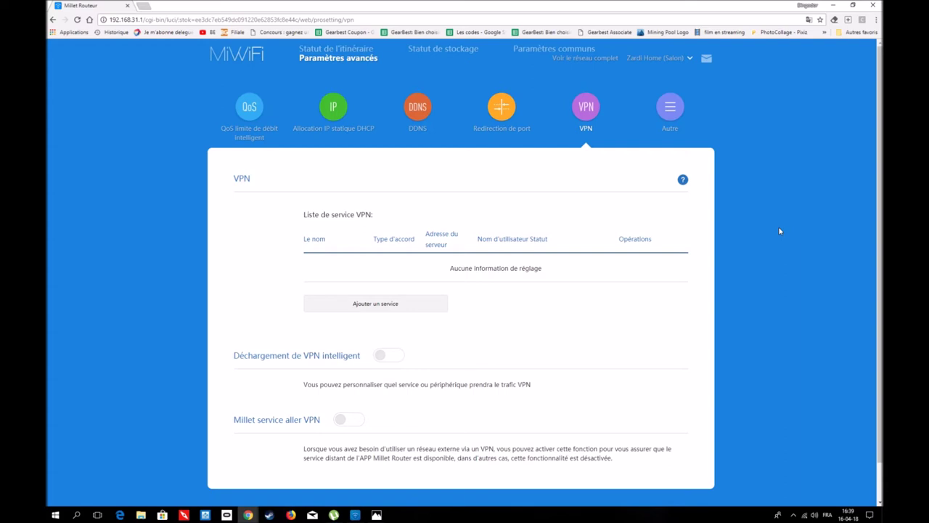
Open the other advanced settings, translate the page into French and look through the UPnP device list.
{"action": "left_click", "coordinate": [674, 110]}
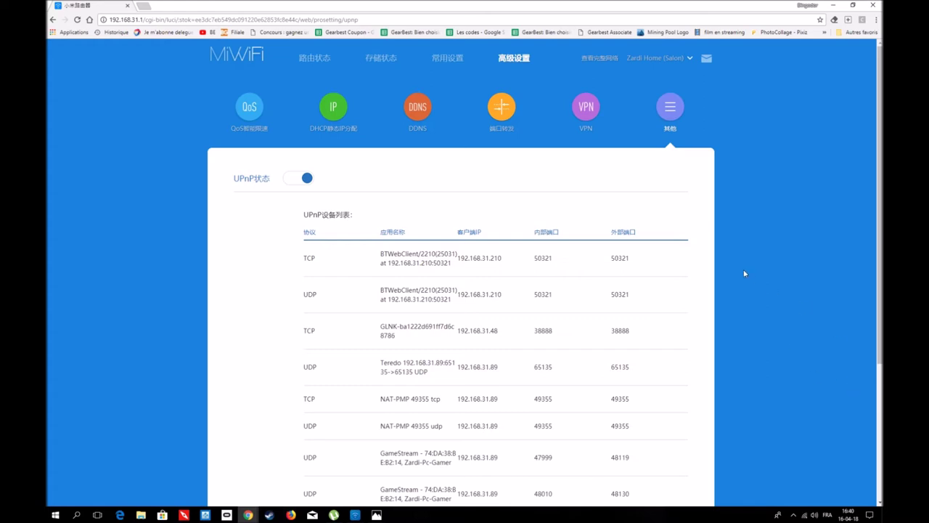
{"action": "scroll", "coordinate": [744, 274], "scroll_direction": "down", "scroll_amount": 1}
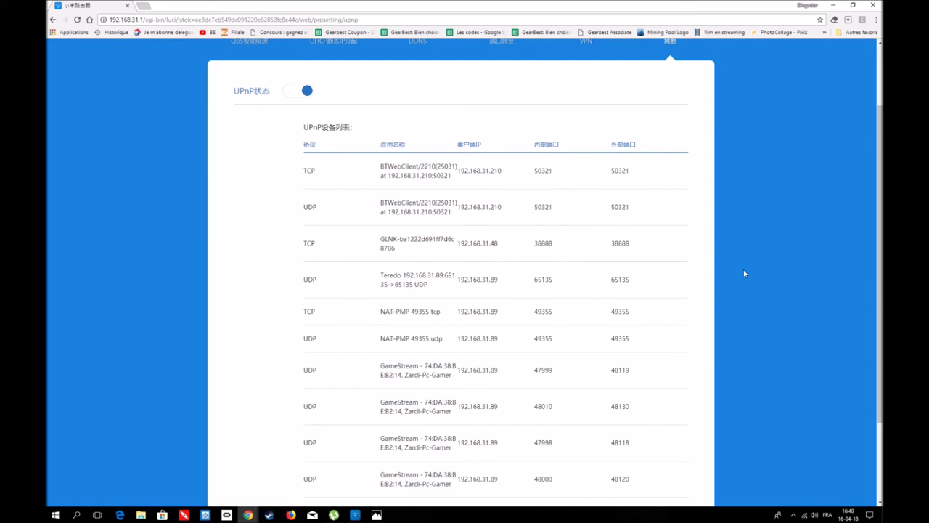
{"action": "scroll", "coordinate": [744, 273], "scroll_direction": "down", "scroll_amount": 2}
{"action": "scroll", "coordinate": [744, 274], "scroll_direction": "up", "scroll_amount": 3}
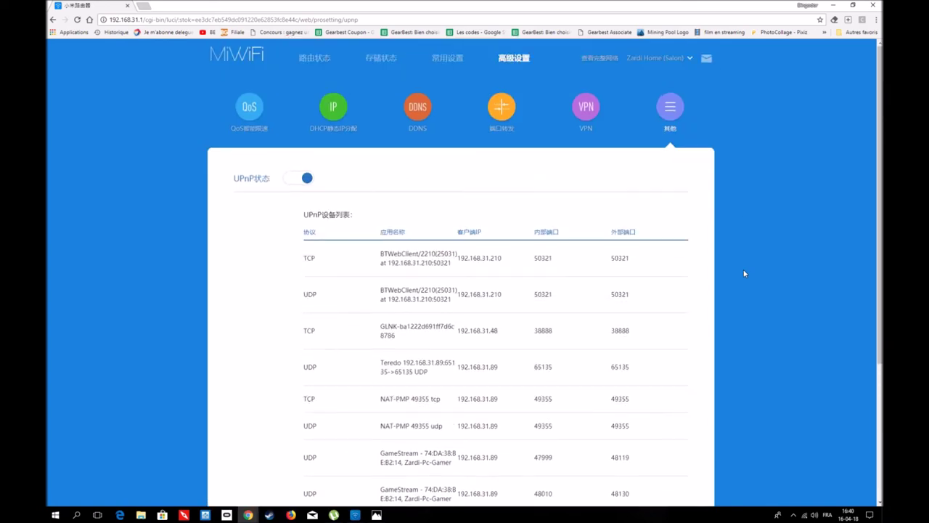
{"action": "right_click", "coordinate": [753, 128]}
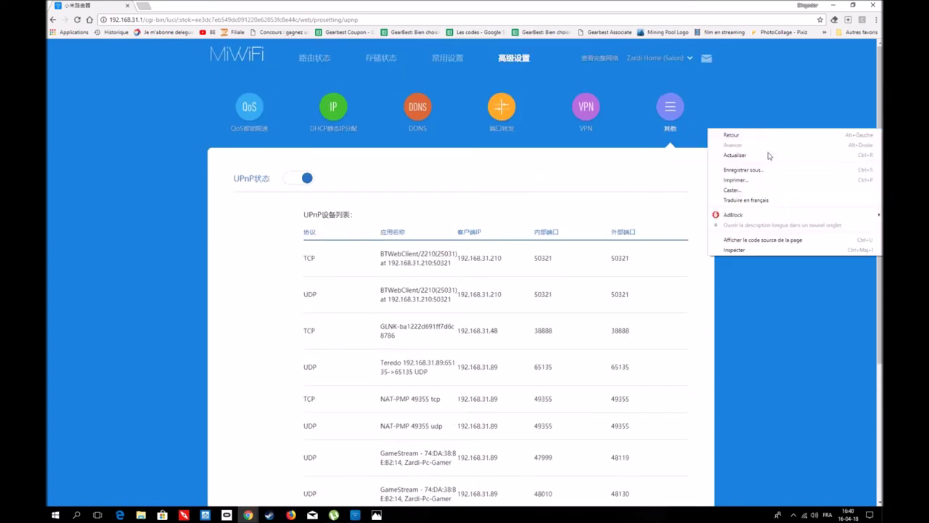
{"action": "left_click", "coordinate": [752, 200]}
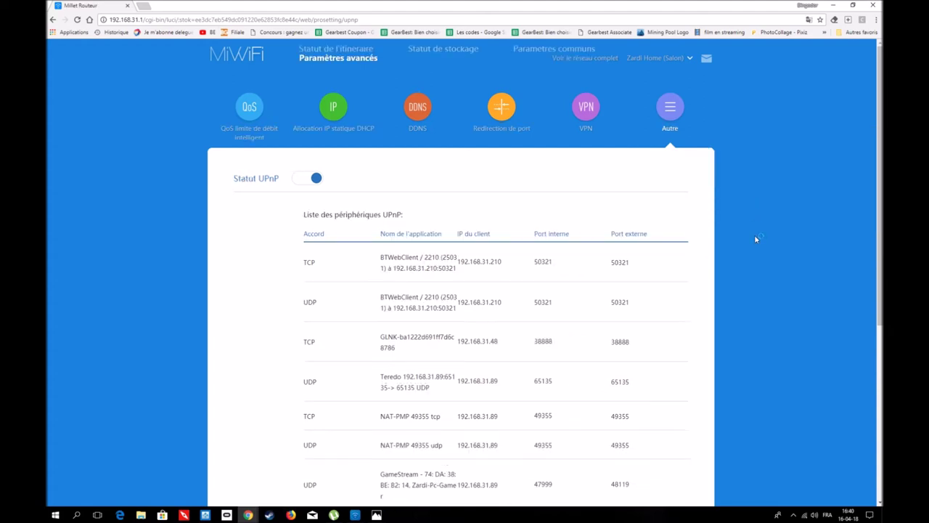
{"action": "scroll", "coordinate": [404, 322], "scroll_direction": "down", "scroll_amount": 3}
{"action": "scroll", "coordinate": [403, 322], "scroll_direction": "up", "scroll_amount": 3}
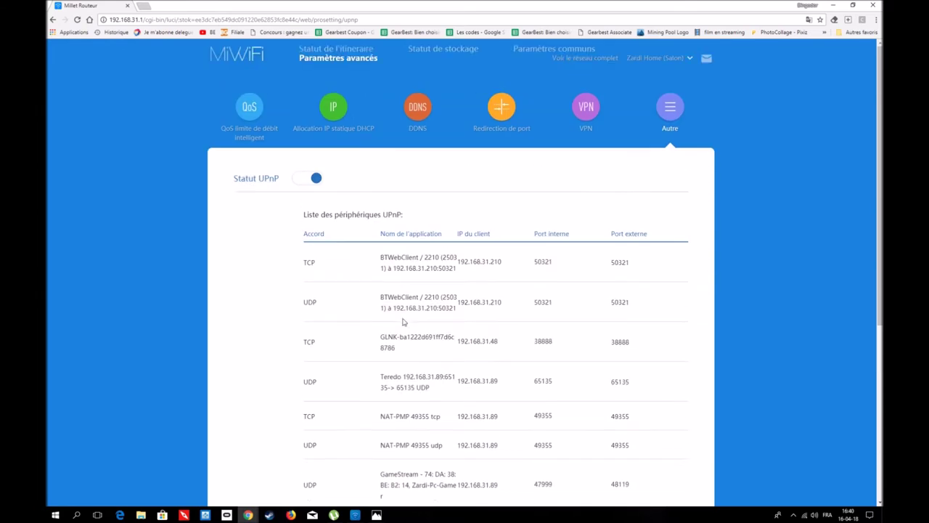
Open the storage status page and review the USB storage usage and the file sharing, download and backup features.
{"action": "left_click", "coordinate": [431, 51]}
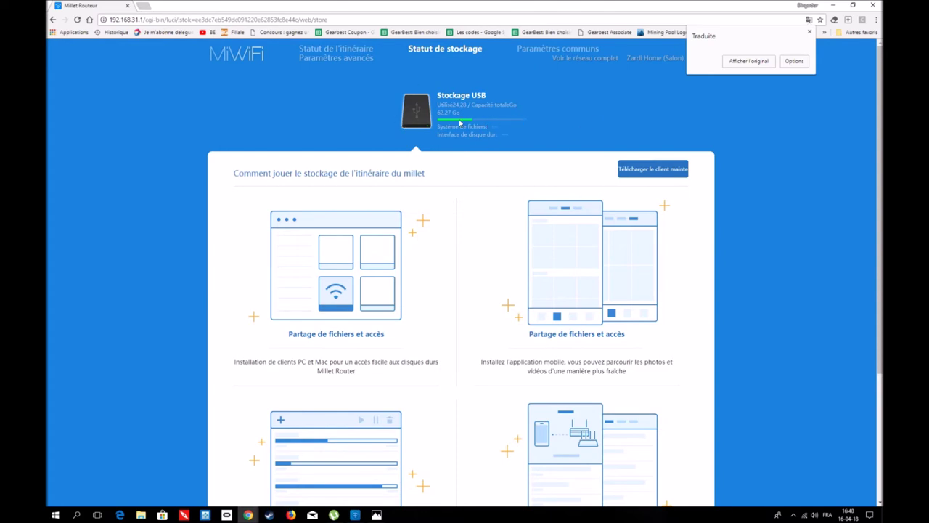
{"action": "scroll", "coordinate": [439, 227], "scroll_direction": "down", "scroll_amount": 3}
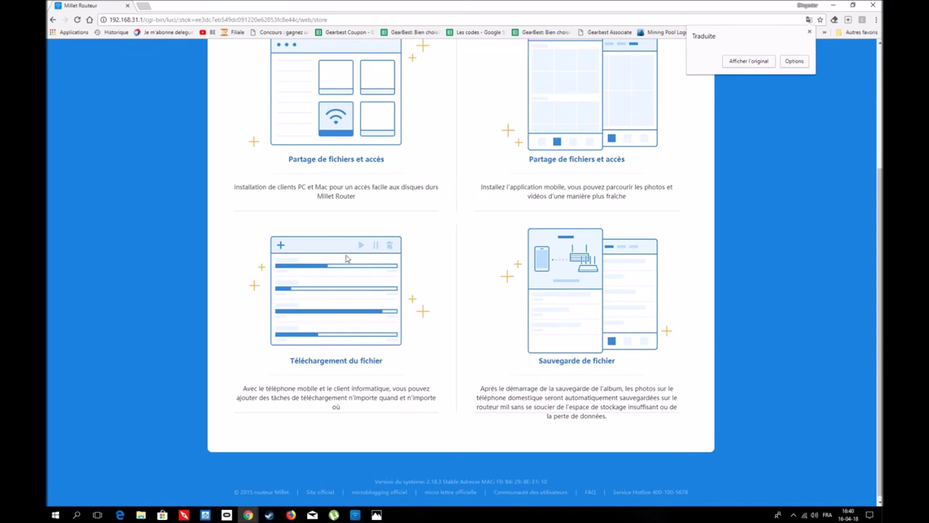
{"action": "scroll", "coordinate": [470, 274], "scroll_direction": "up", "scroll_amount": 3}
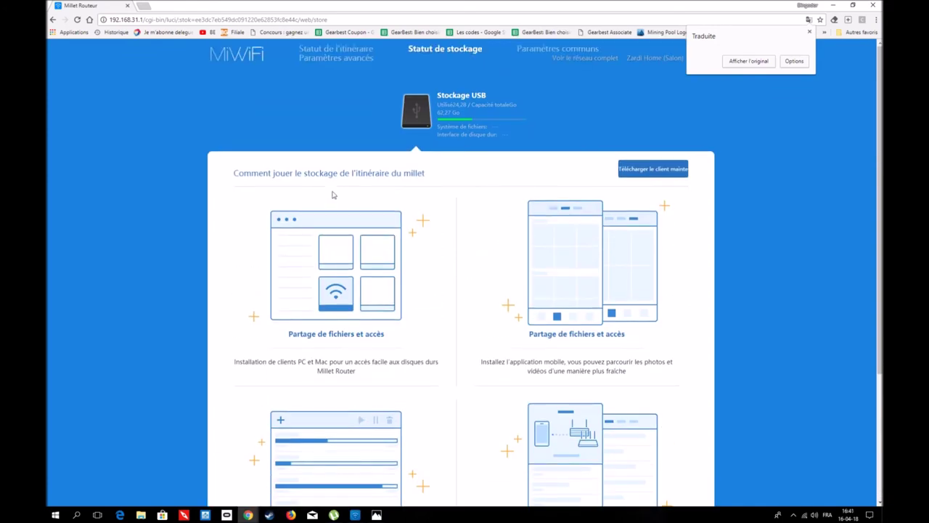
Open the MiWiFi client download page and look through the PC, Mac, Android and iPhone clients.
{"action": "left_click", "coordinate": [628, 173]}
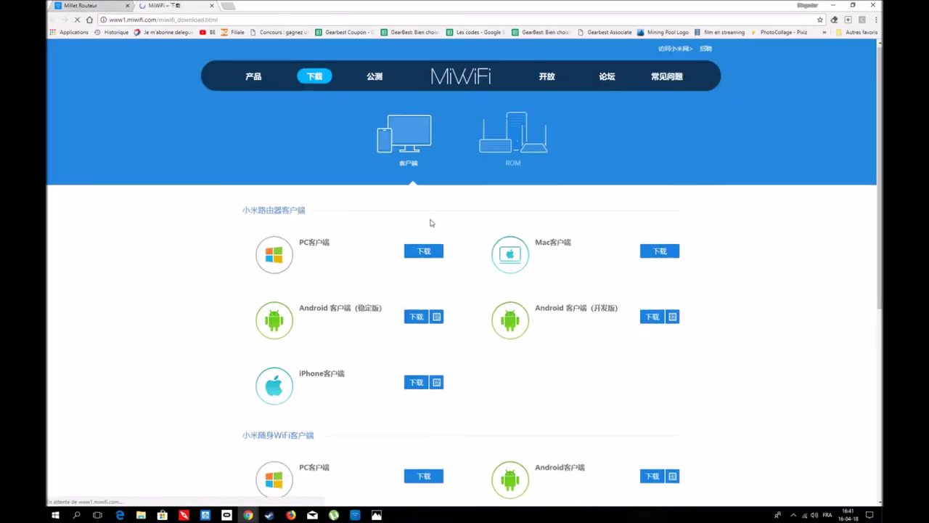
{"action": "scroll", "coordinate": [431, 222], "scroll_direction": "down", "scroll_amount": 2}
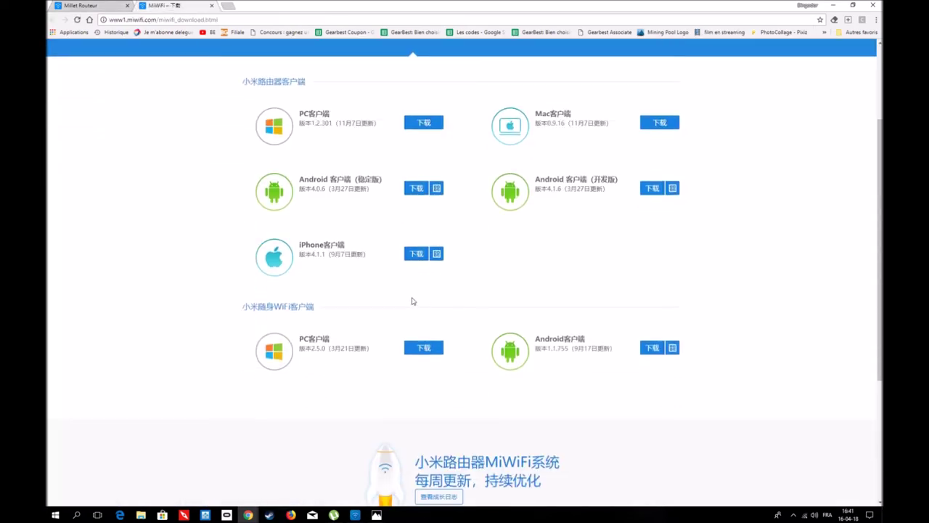
{"action": "scroll", "coordinate": [412, 300], "scroll_direction": "down", "scroll_amount": 2}
{"action": "scroll", "coordinate": [411, 302], "scroll_direction": "up", "scroll_amount": 2}
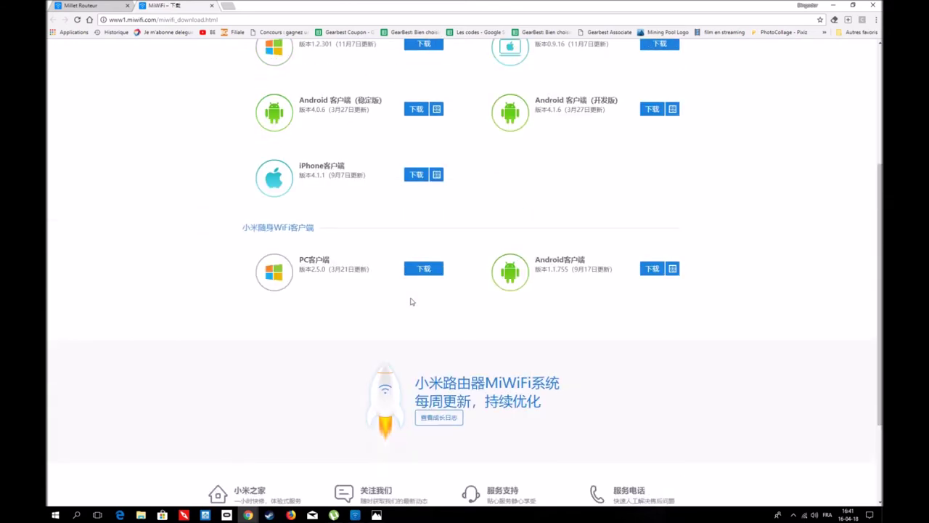
{"action": "scroll", "coordinate": [411, 301], "scroll_direction": "up", "scroll_amount": 1}
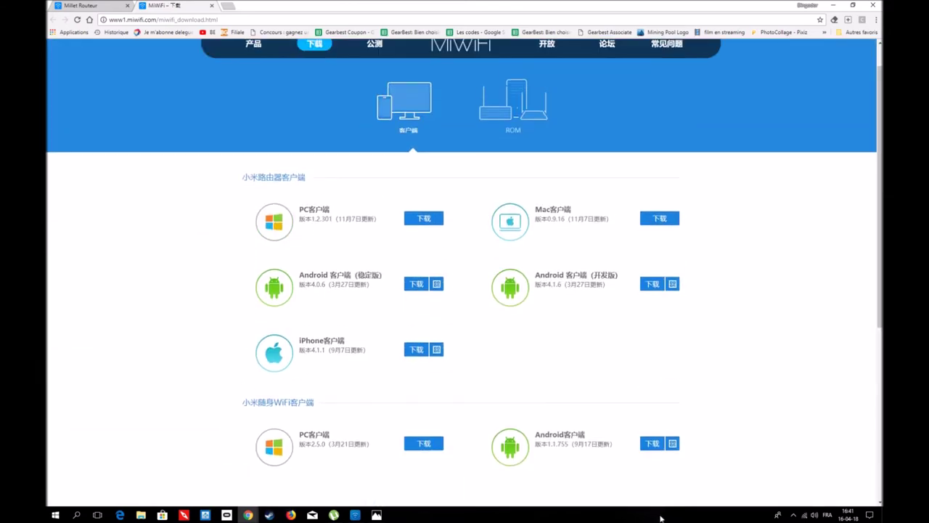
Open the running Xiaomi router PC client from the system tray after viewing its context menu options.
{"action": "left_click", "coordinate": [793, 515]}
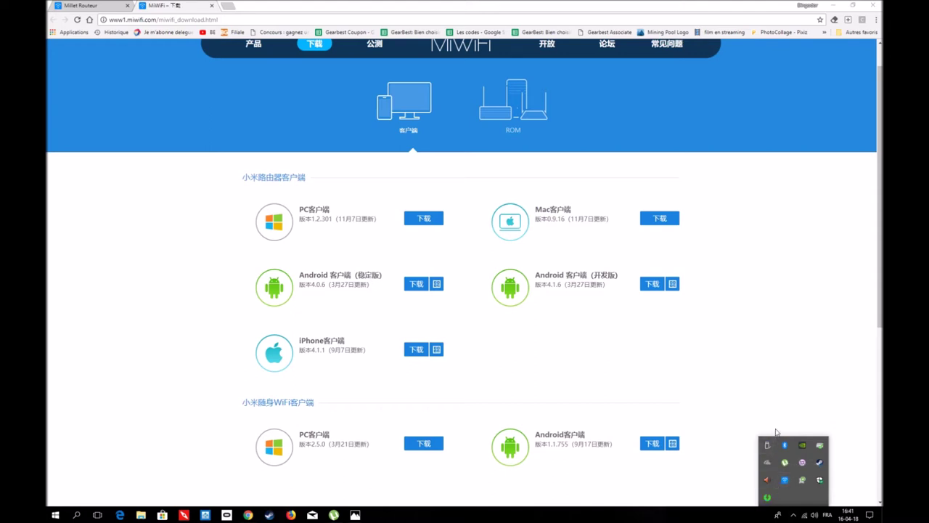
{"action": "left_click", "coordinate": [786, 480]}
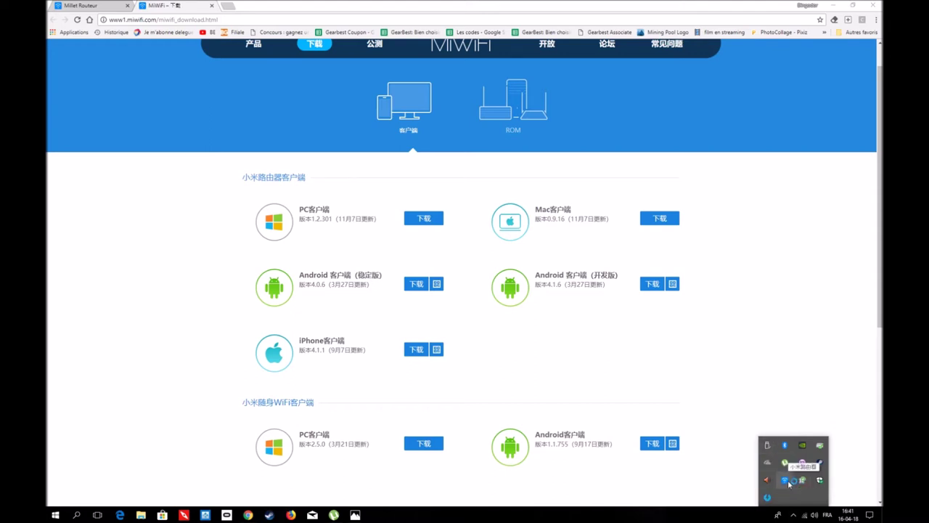
{"action": "right_click", "coordinate": [785, 480]}
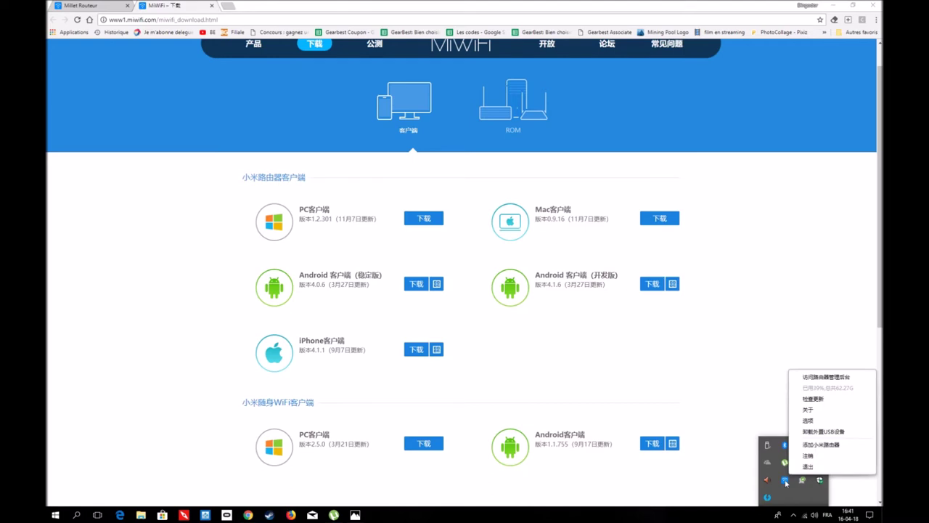
{"action": "left_click", "coordinate": [786, 480]}
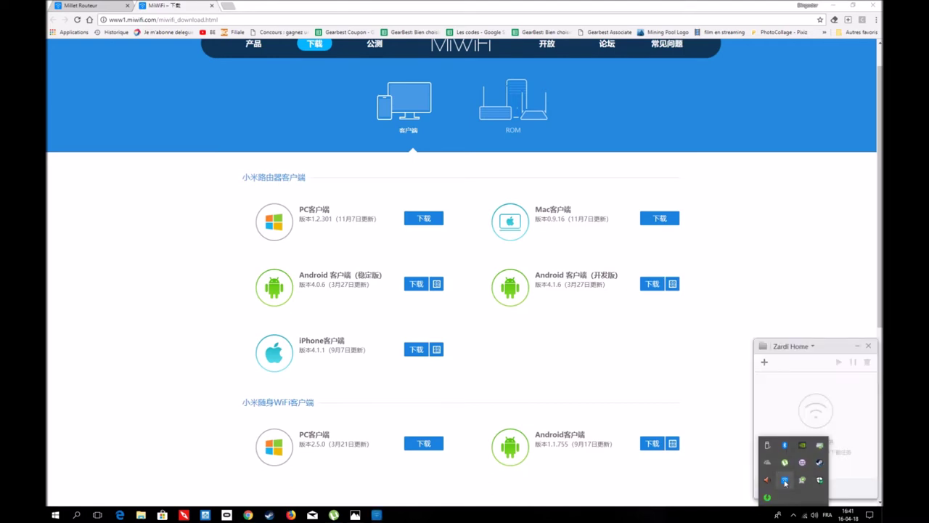
{"action": "left_click", "coordinate": [728, 402]}
Bring the router client window back up and try to show its router selection list.
{"action": "left_click", "coordinate": [794, 515]}
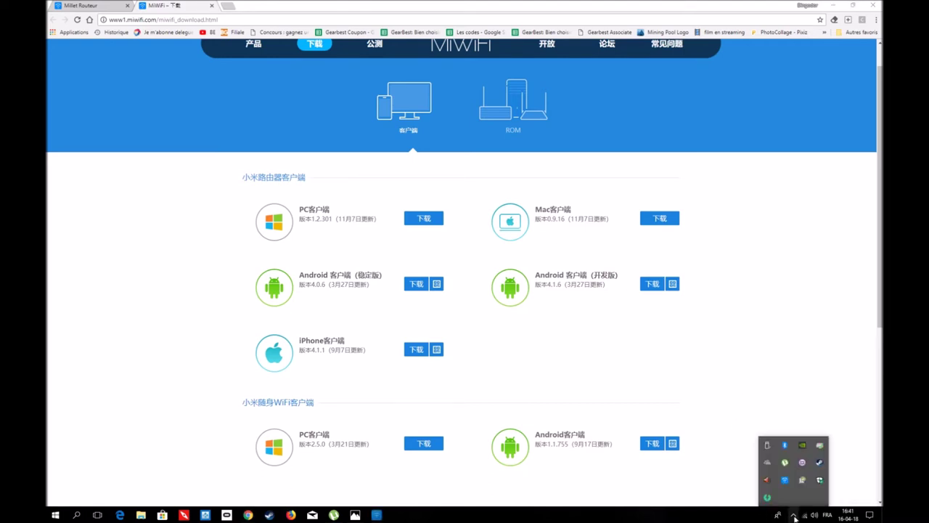
{"action": "left_click", "coordinate": [736, 394]}
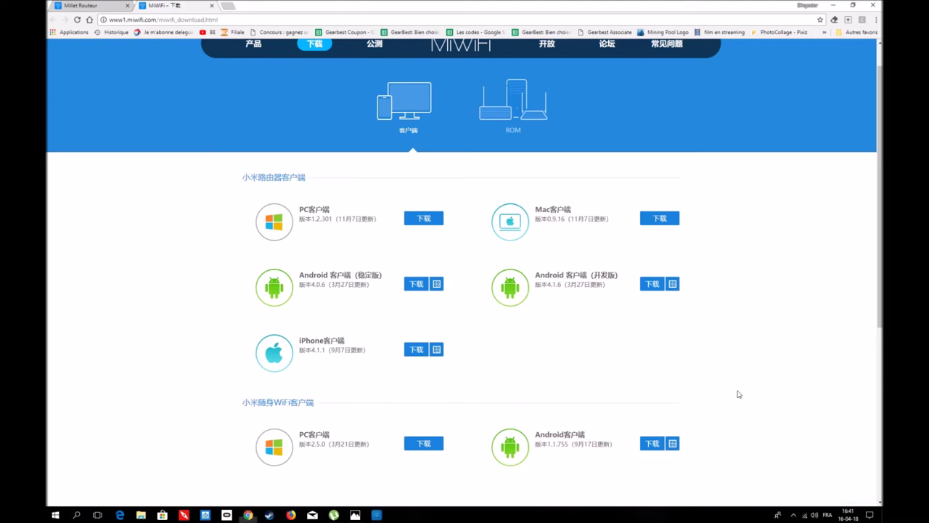
{"action": "left_click", "coordinate": [794, 515]}
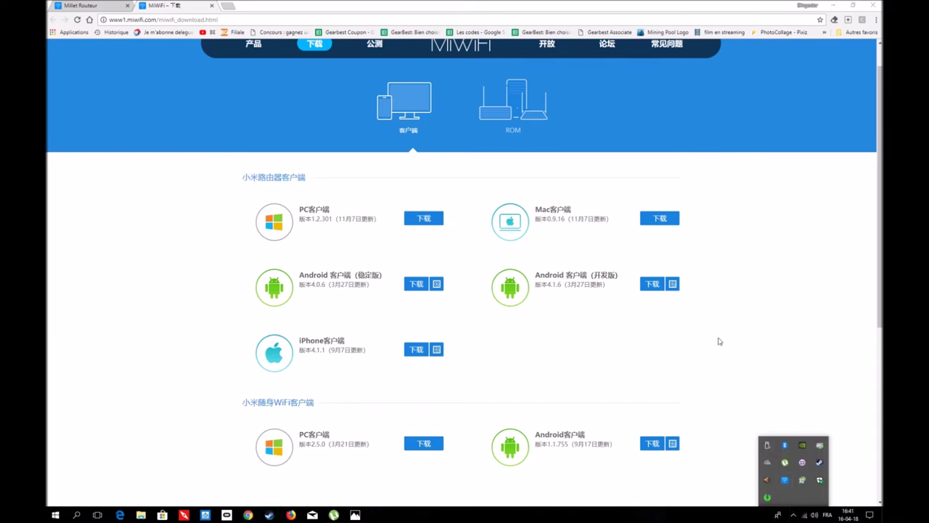
{"action": "left_click", "coordinate": [786, 480]}
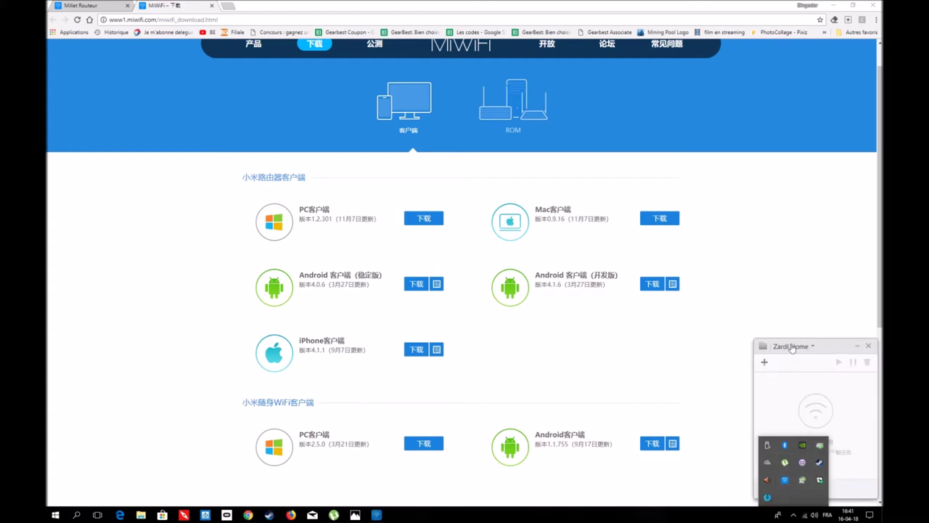
{"action": "left_click", "coordinate": [788, 347]}
{"action": "left_click", "coordinate": [812, 346]}
{"action": "left_click", "coordinate": [812, 346]}
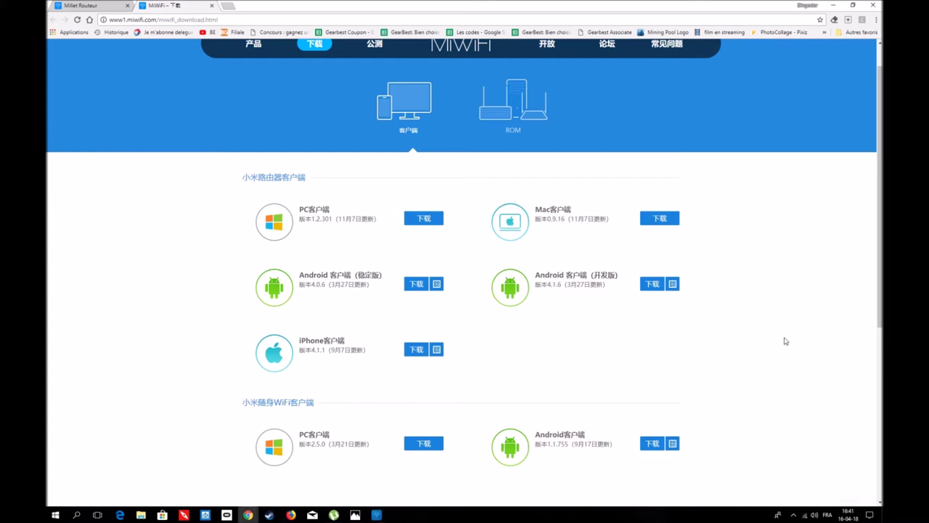
Reopen the router client and show its options for adding a new download task.
{"action": "left_click", "coordinate": [795, 515]}
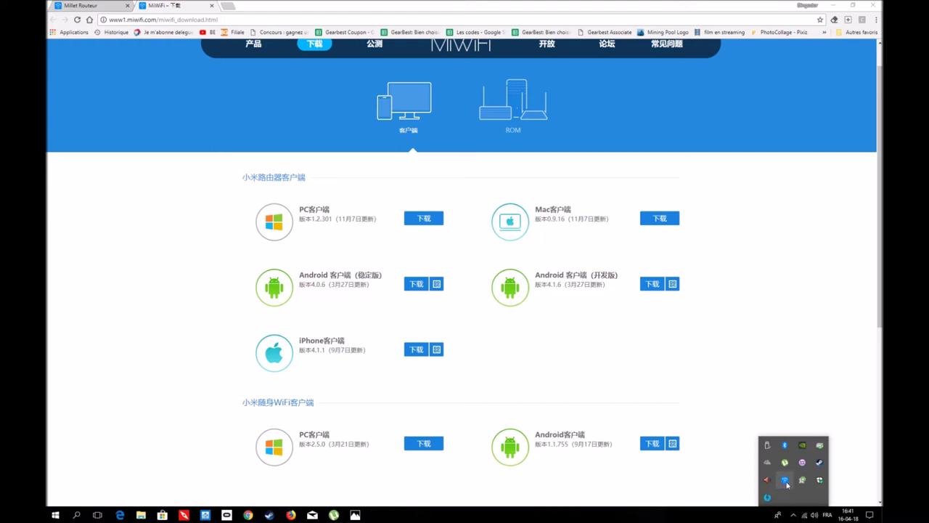
{"action": "left_click", "coordinate": [787, 484]}
{"action": "left_click", "coordinate": [765, 363]}
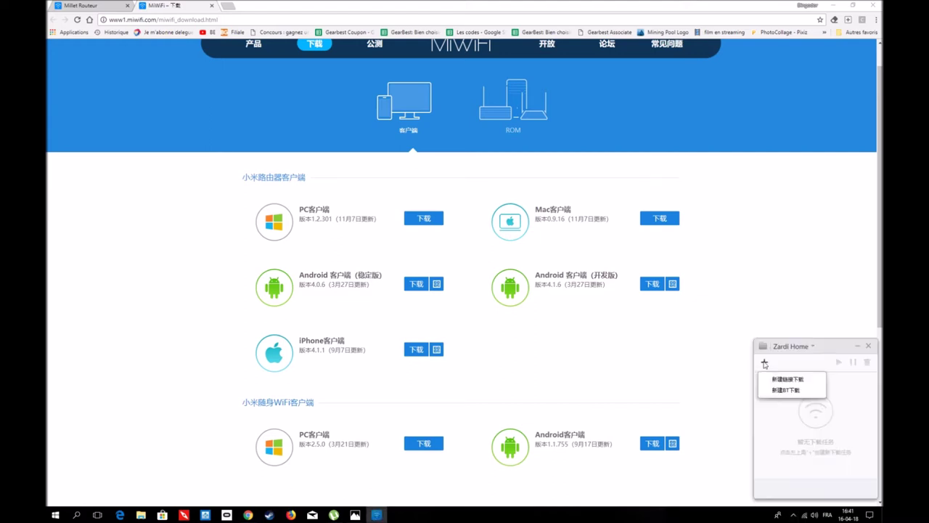
Open the router's USB storage folder from the client, review its contents and close the folder window.
{"action": "left_click", "coordinate": [764, 347]}
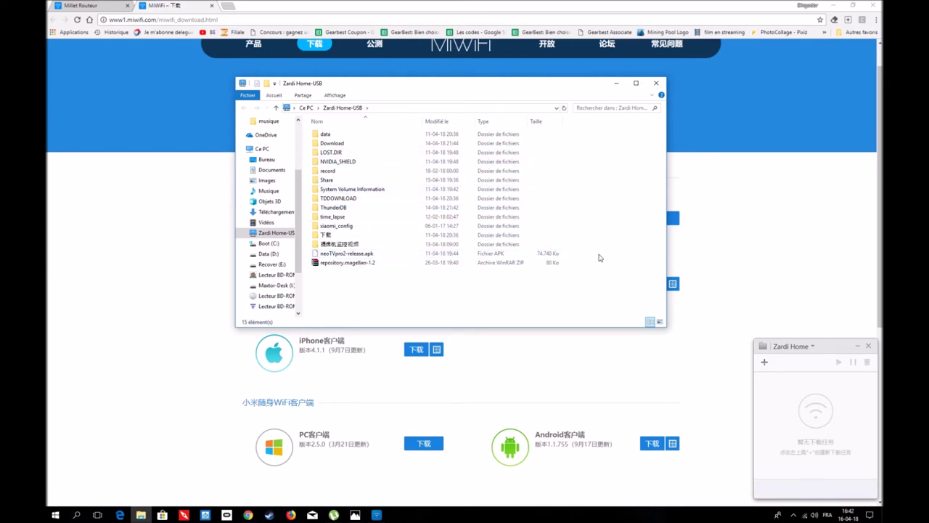
{"action": "left_click", "coordinate": [811, 348]}
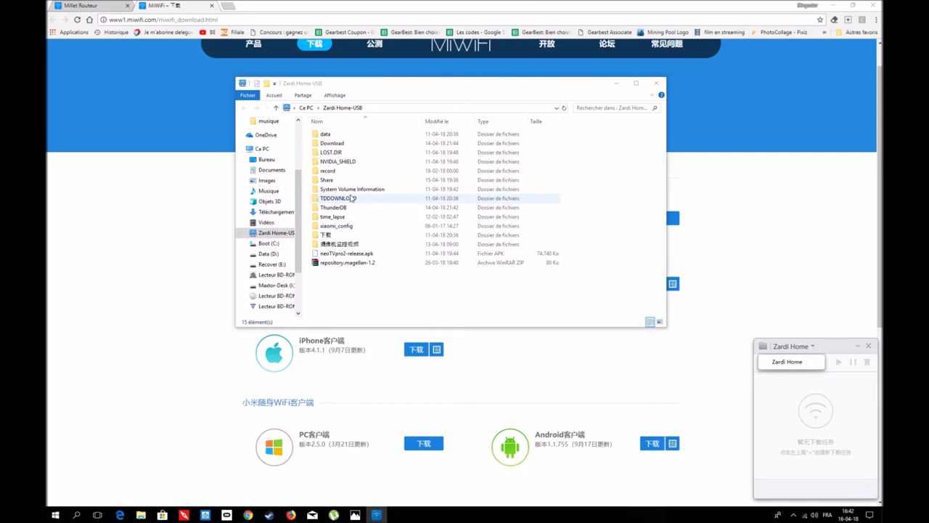
{"action": "left_click", "coordinate": [656, 84]}
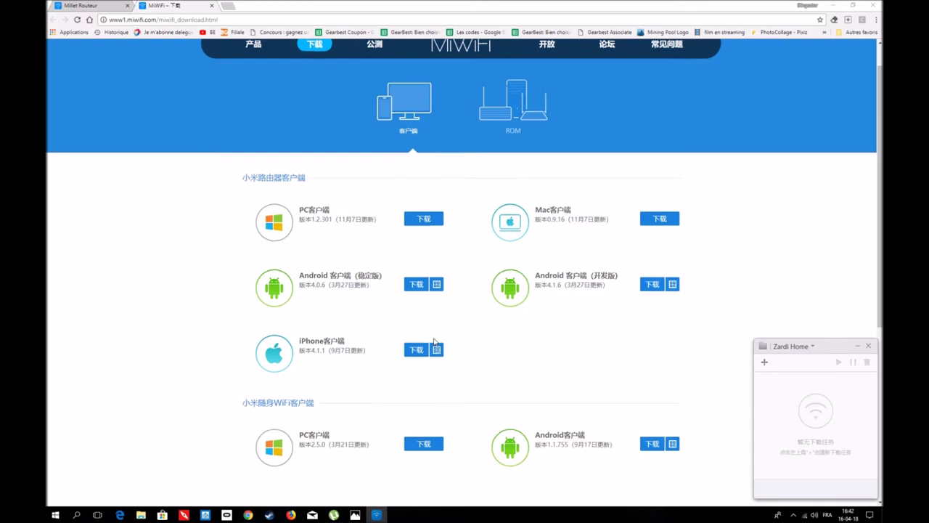
Open the ROM section of the MiWiFi download page and look through the stable and development firmware for each router model.
{"action": "scroll", "coordinate": [435, 342], "scroll_direction": "up", "scroll_amount": 1}
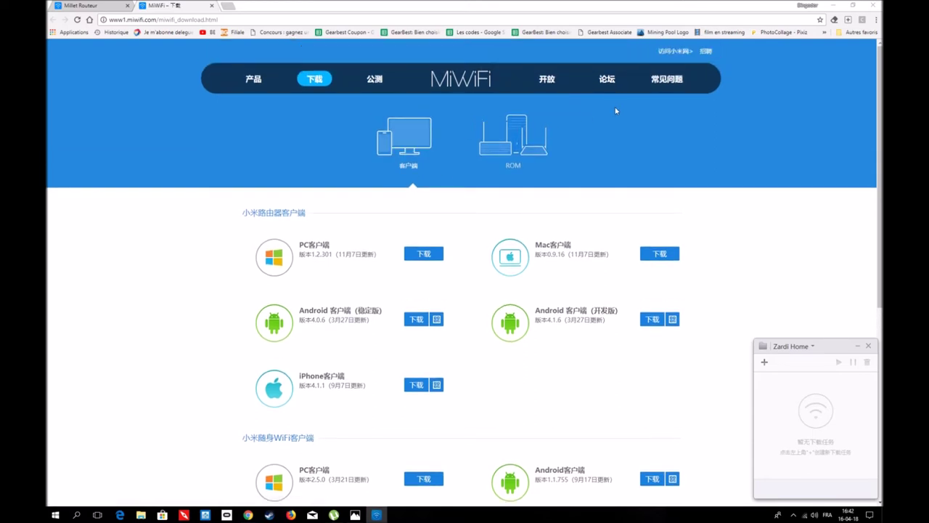
{"action": "left_click", "coordinate": [525, 159]}
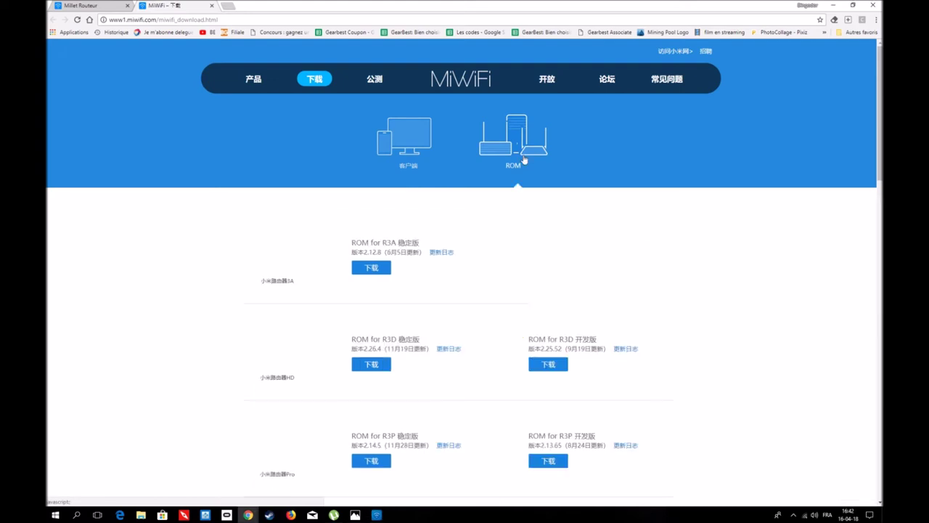
{"action": "scroll", "coordinate": [491, 249], "scroll_direction": "down", "scroll_amount": 4}
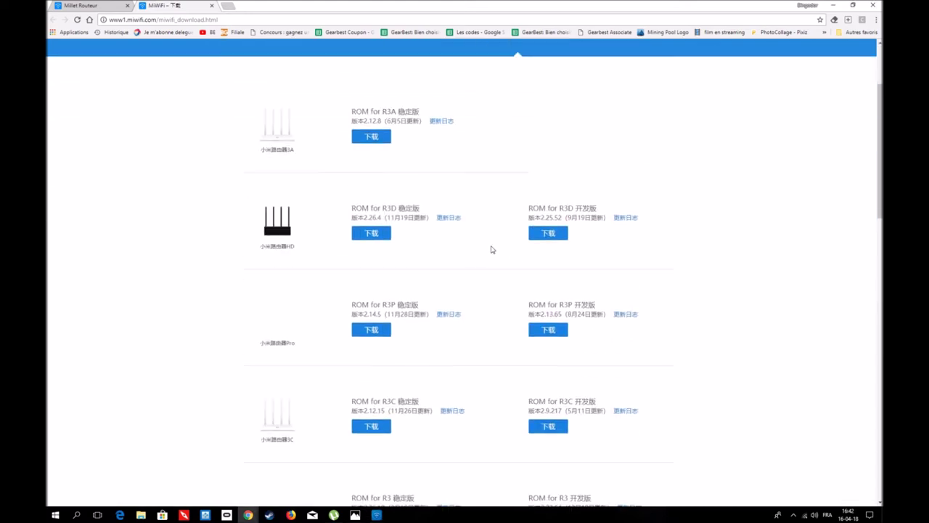
{"action": "scroll", "coordinate": [417, 241], "scroll_direction": "down", "scroll_amount": 4}
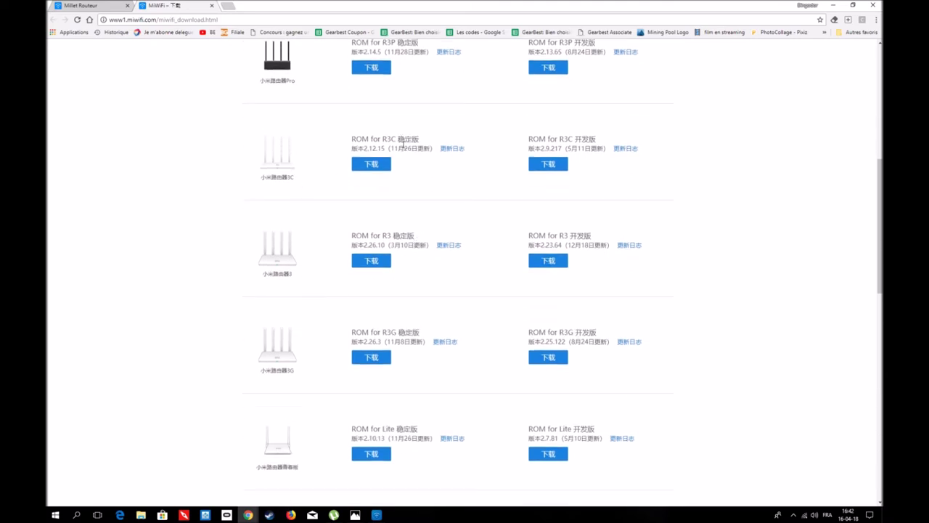
{"action": "scroll", "coordinate": [399, 301], "scroll_direction": "down", "scroll_amount": 3}
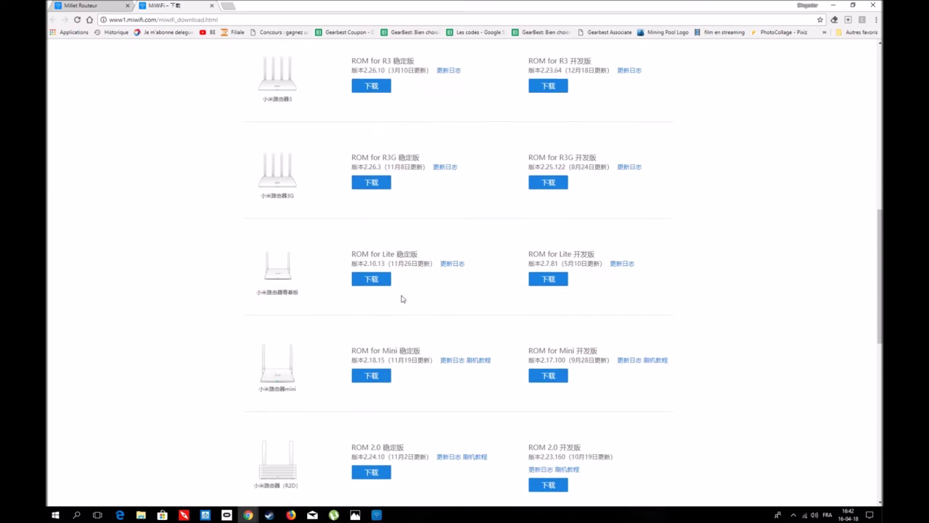
{"action": "scroll", "coordinate": [389, 256], "scroll_direction": "up", "scroll_amount": 1}
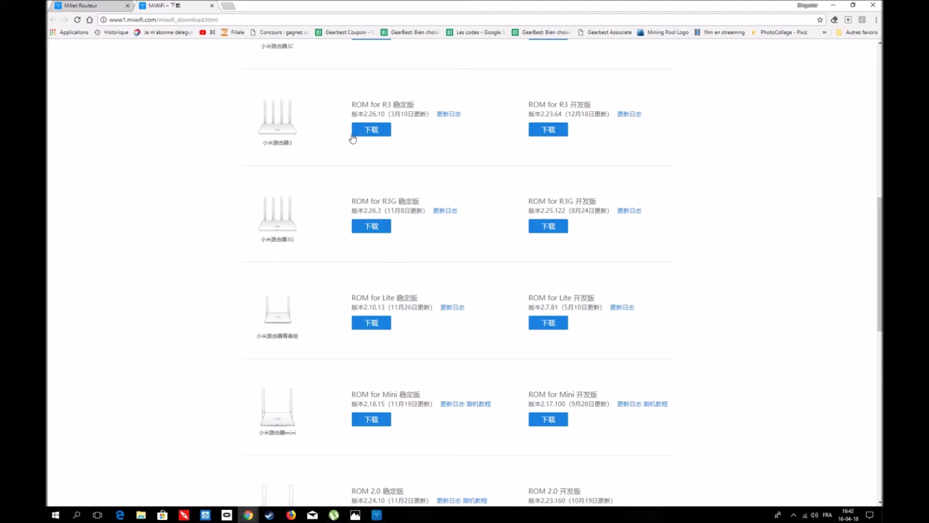
{"action": "scroll", "coordinate": [389, 212], "scroll_direction": "up", "scroll_amount": 3}
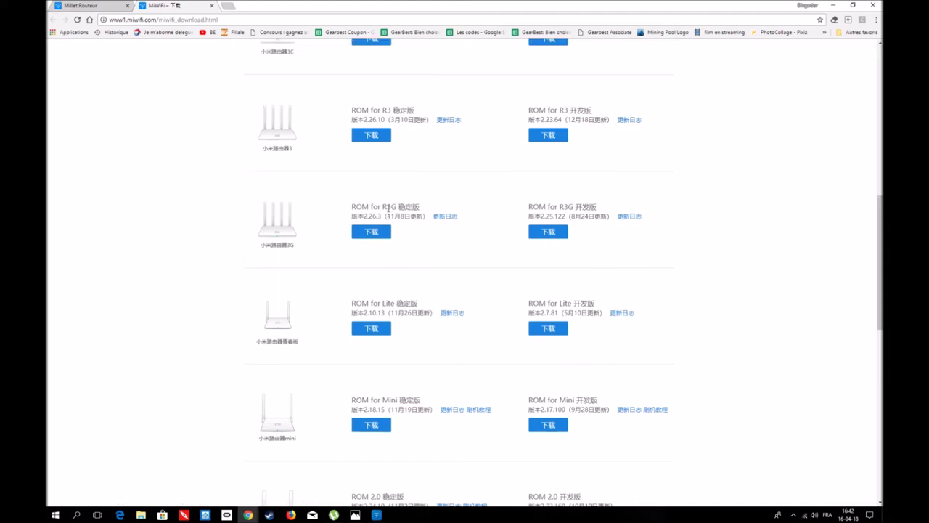
{"action": "scroll", "coordinate": [388, 212], "scroll_direction": "down", "scroll_amount": 3}
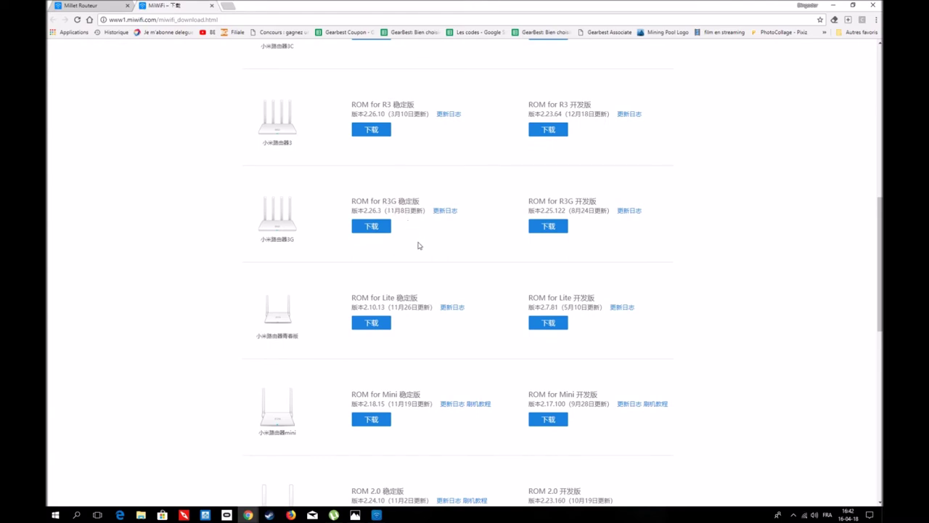
{"action": "scroll", "coordinate": [417, 241], "scroll_direction": "down", "scroll_amount": 2}
{"action": "scroll", "coordinate": [417, 245], "scroll_direction": "down", "scroll_amount": 1}
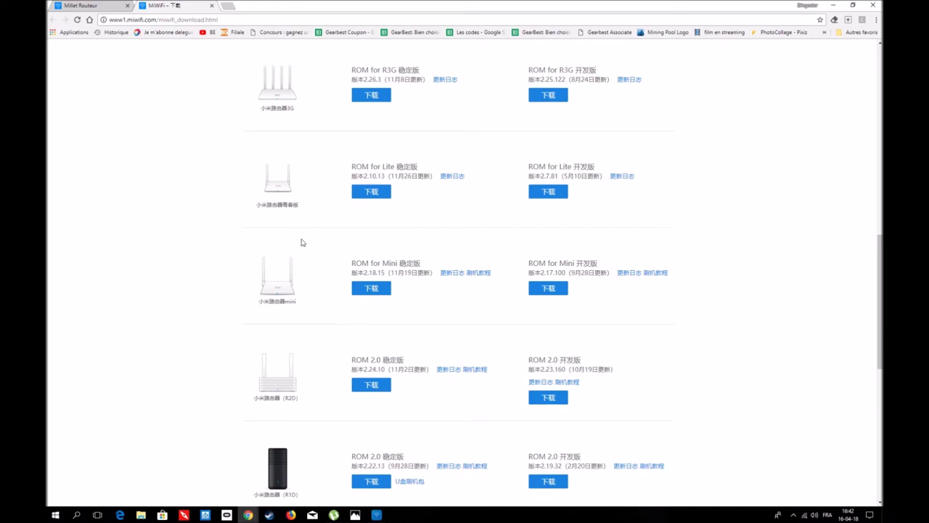
{"action": "scroll", "coordinate": [377, 348], "scroll_direction": "down", "scroll_amount": 4}
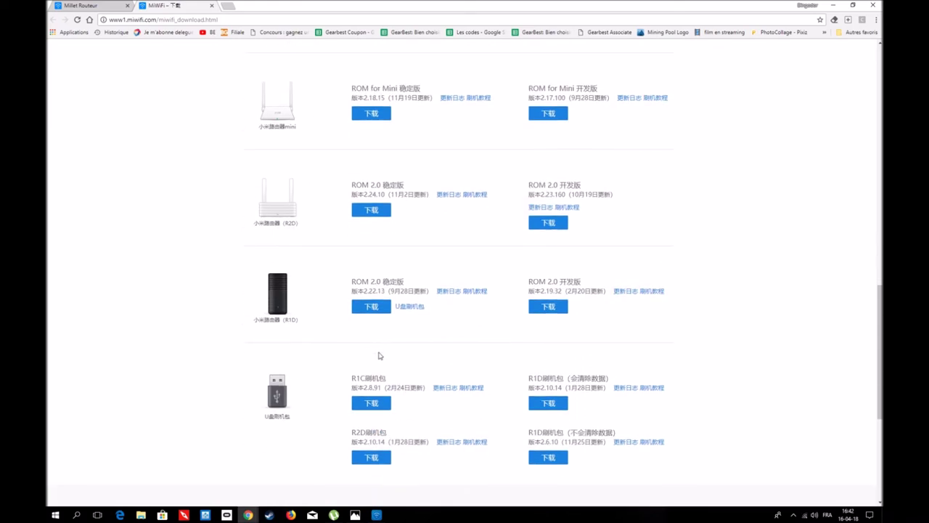
{"action": "scroll", "coordinate": [378, 356], "scroll_direction": "up", "scroll_amount": 8}
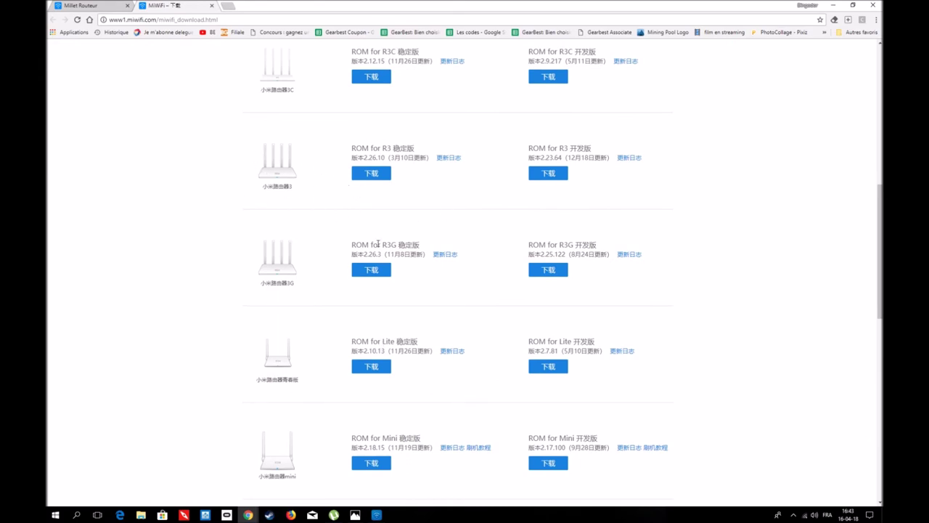
{"action": "scroll", "coordinate": [401, 242], "scroll_direction": "up", "scroll_amount": 7}
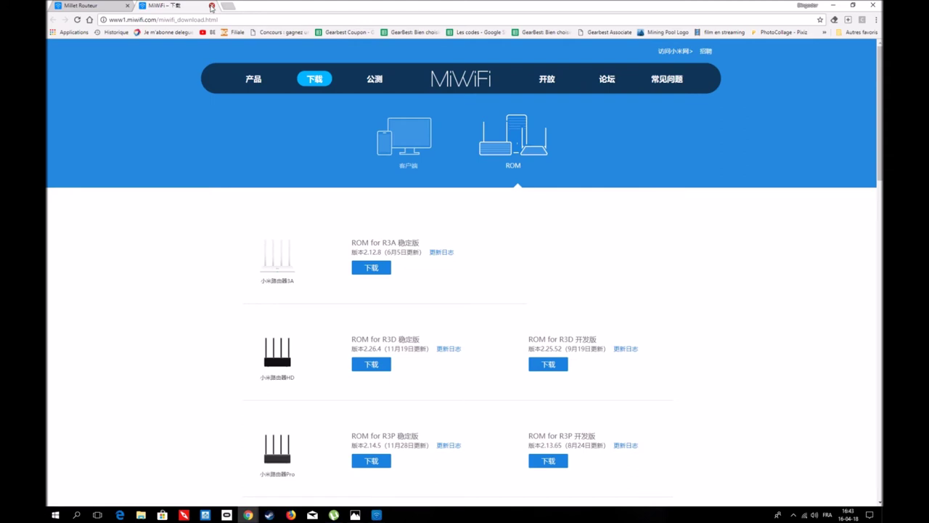
Close the MiWiFi download page, open the router's common settings and translate the Wi-Fi settings page into French.
{"action": "left_click", "coordinate": [211, 5]}
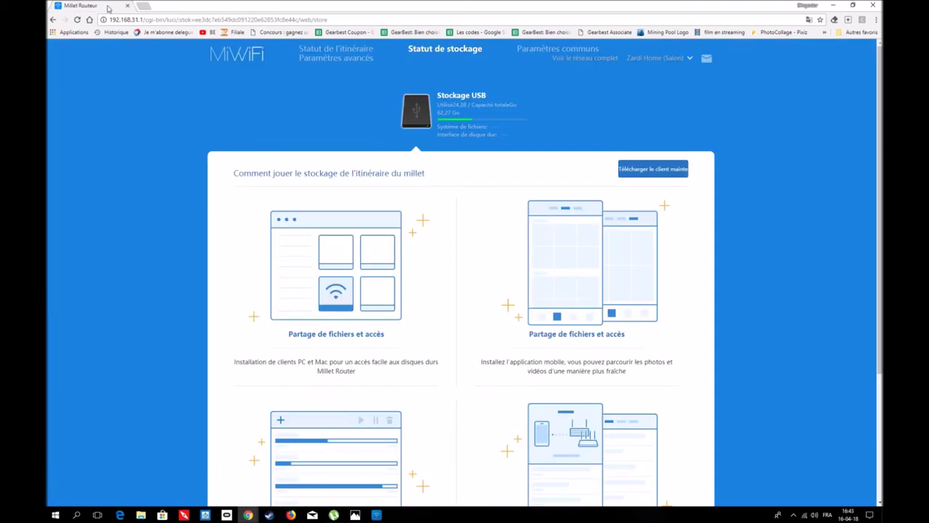
{"action": "left_click", "coordinate": [556, 49]}
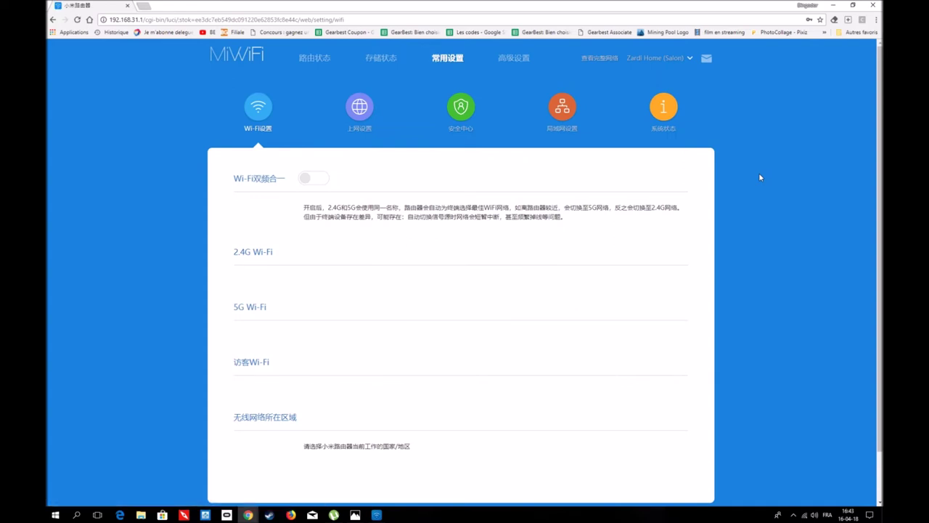
{"action": "right_click", "coordinate": [761, 150]}
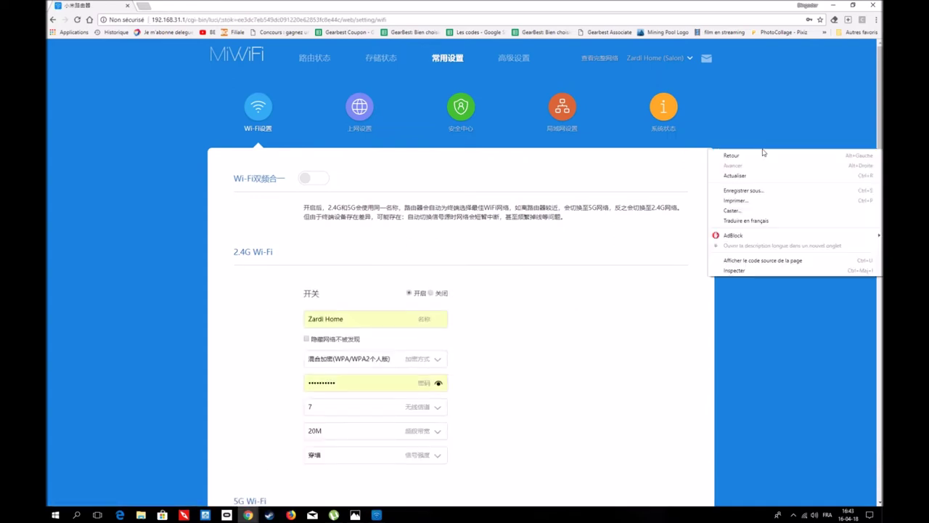
{"action": "left_click", "coordinate": [748, 220]}
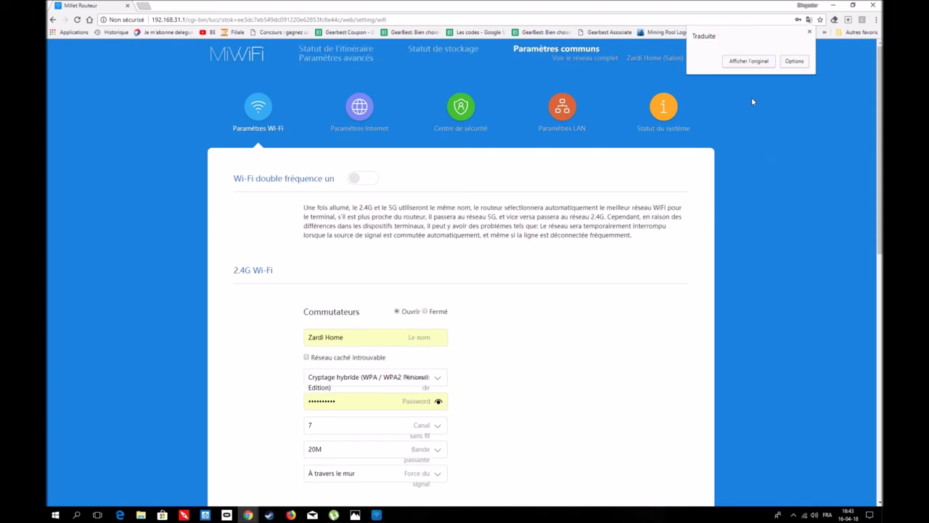
{"action": "left_click", "coordinate": [789, 198]}
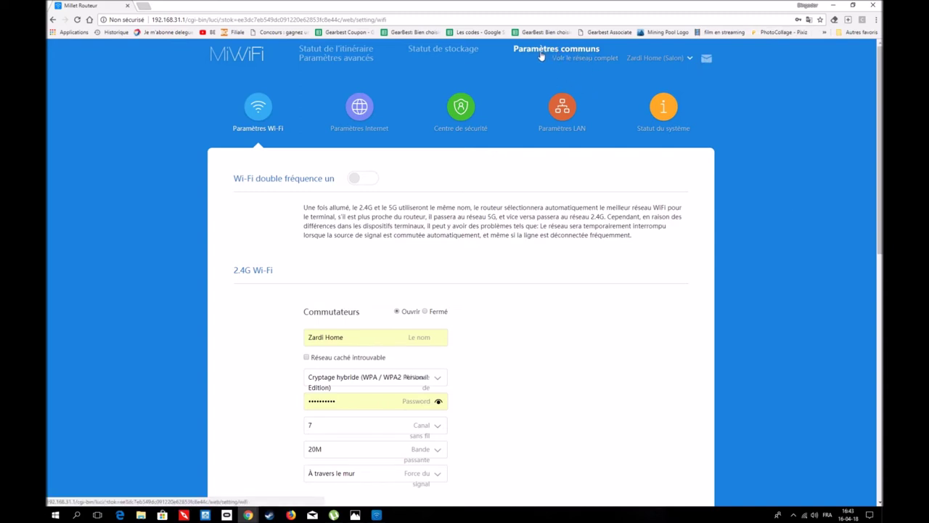
Review the 2.4G Wi-Fi settings, checking that the network name field is editable without changing it.
{"action": "scroll", "coordinate": [444, 210], "scroll_direction": "down", "scroll_amount": 1}
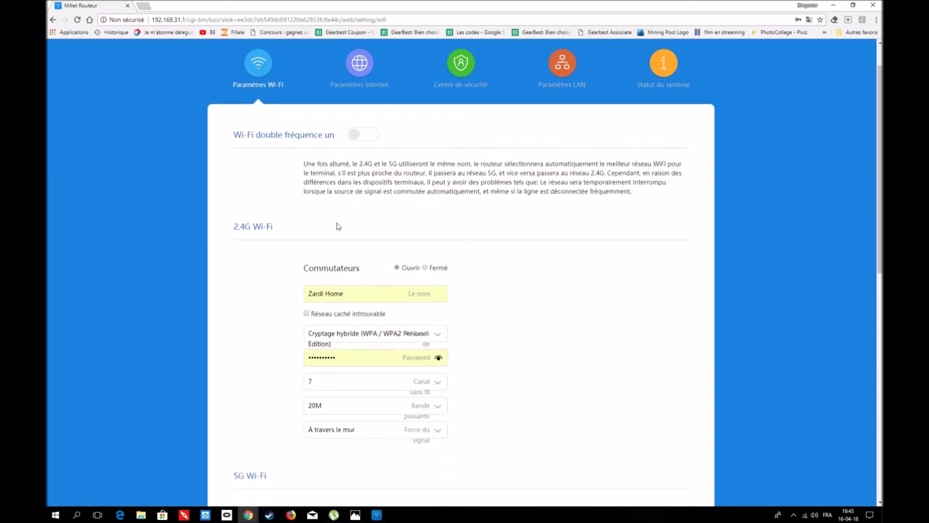
{"action": "scroll", "coordinate": [302, 223], "scroll_direction": "down", "scroll_amount": 3}
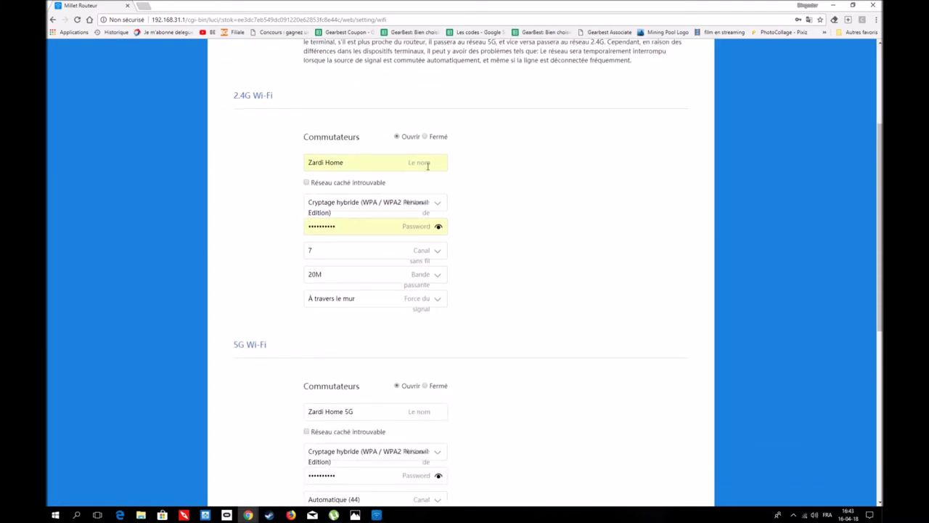
{"action": "left_click", "coordinate": [366, 165]}
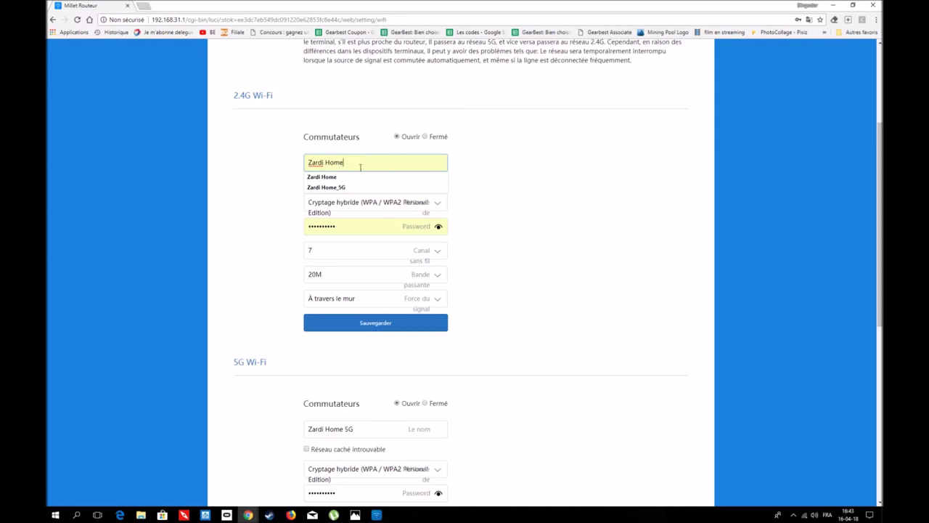
{"action": "left_click", "coordinate": [546, 178]}
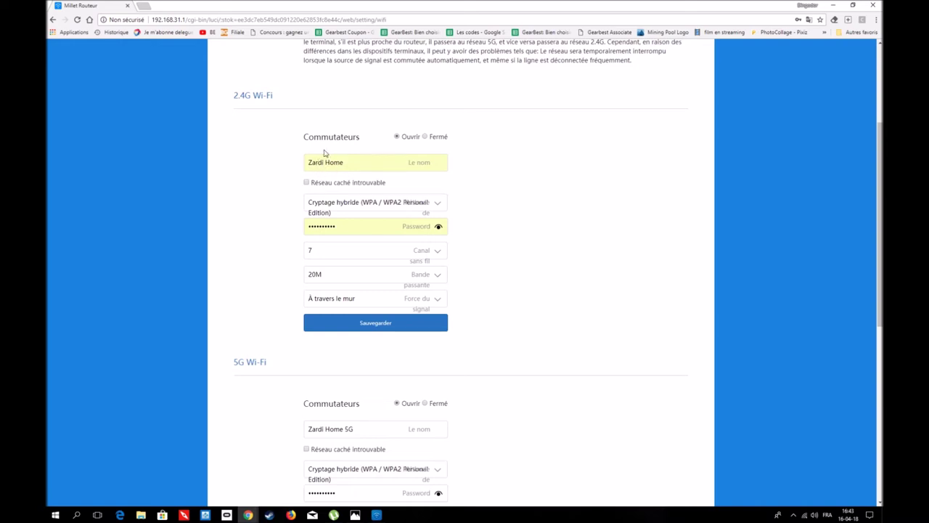
Look through the 5G and guest Wi-Fi settings and view the country choices for the wireless network zone, leaving Europe selected.
{"action": "scroll", "coordinate": [617, 235], "scroll_direction": "down", "scroll_amount": 2}
{"action": "scroll", "coordinate": [618, 236], "scroll_direction": "up", "scroll_amount": 2}
{"action": "left_click", "coordinate": [805, 514]}
{"action": "scroll", "coordinate": [657, 333], "scroll_direction": "down", "scroll_amount": 2}
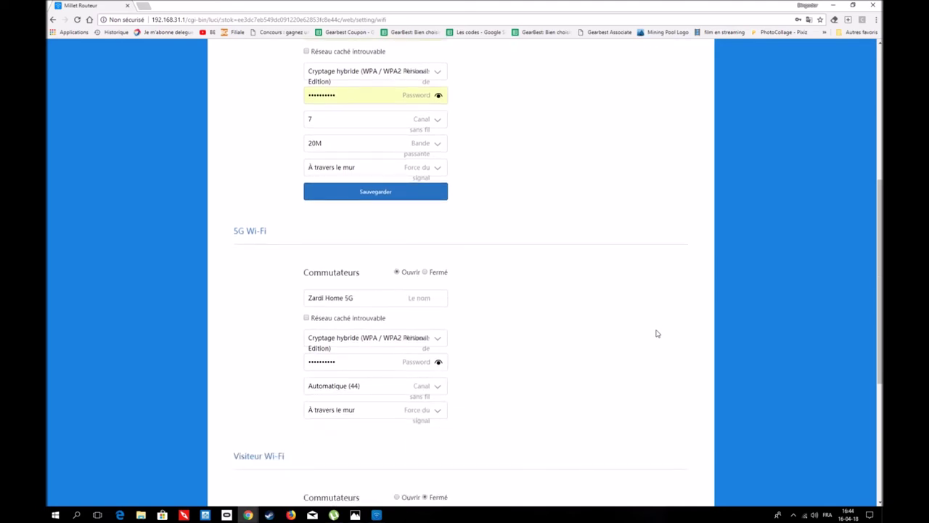
{"action": "scroll", "coordinate": [657, 333], "scroll_direction": "down", "scroll_amount": 3}
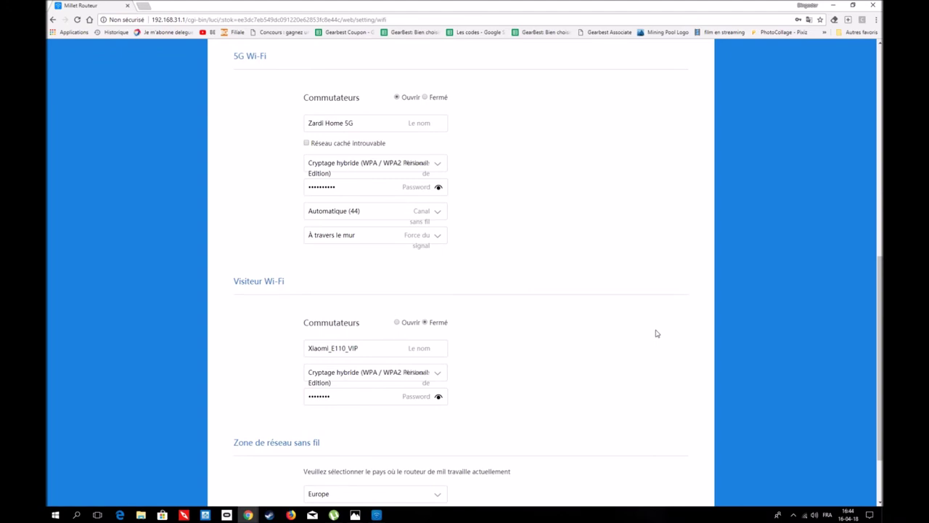
{"action": "scroll", "coordinate": [657, 333], "scroll_direction": "down", "scroll_amount": 2}
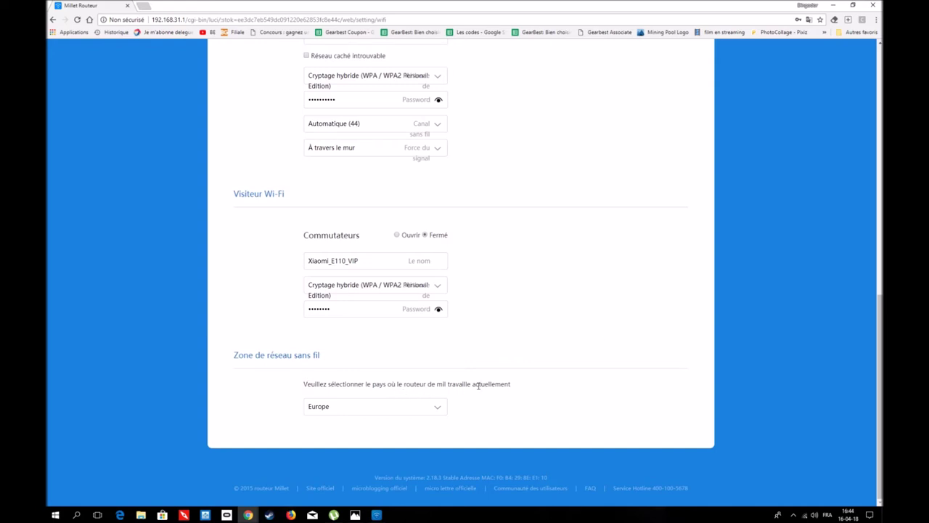
{"action": "left_click", "coordinate": [440, 411]}
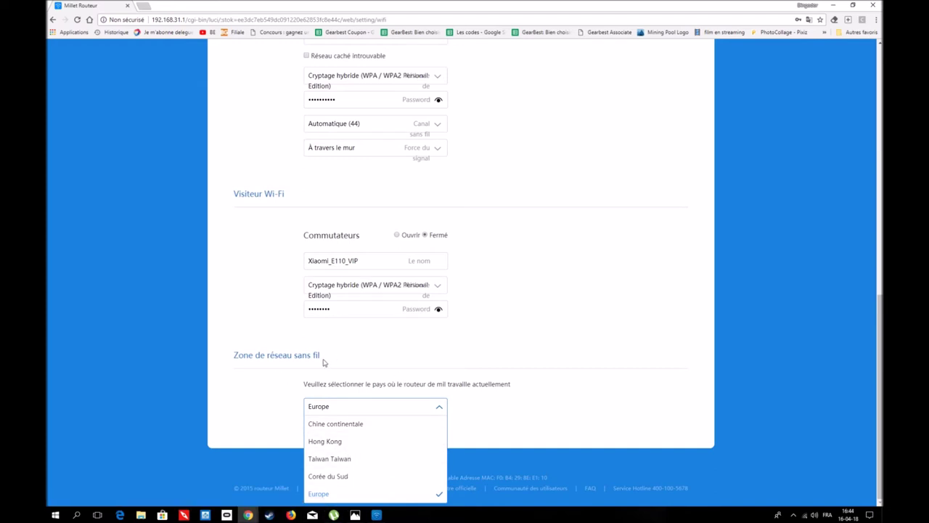
{"action": "left_click", "coordinate": [315, 408]}
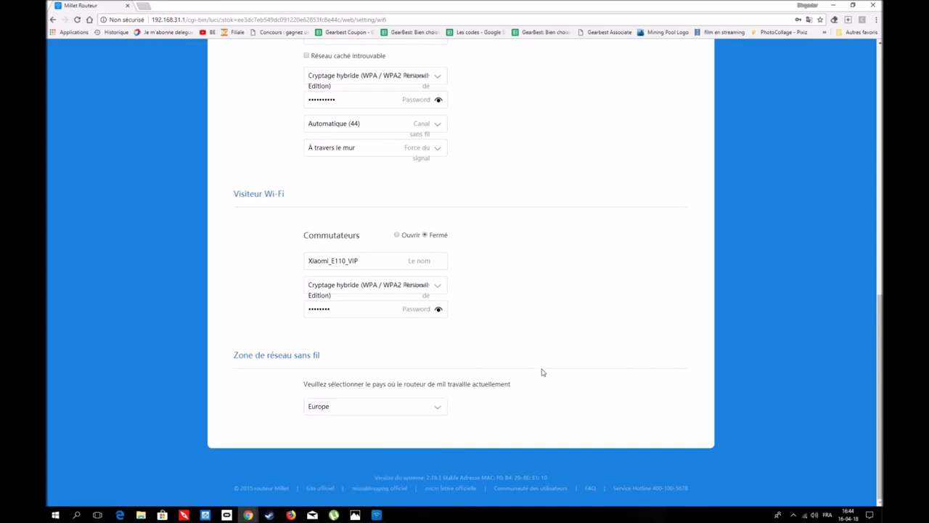
View the encryption options available for the guest Wi-Fi without changing the selection.
{"action": "scroll", "coordinate": [541, 373], "scroll_direction": "up", "scroll_amount": 1}
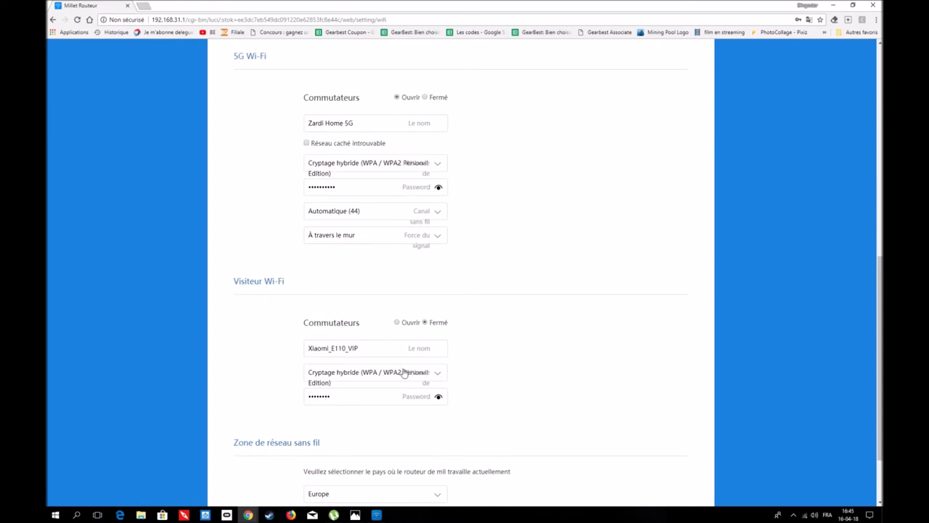
{"action": "left_click", "coordinate": [437, 374]}
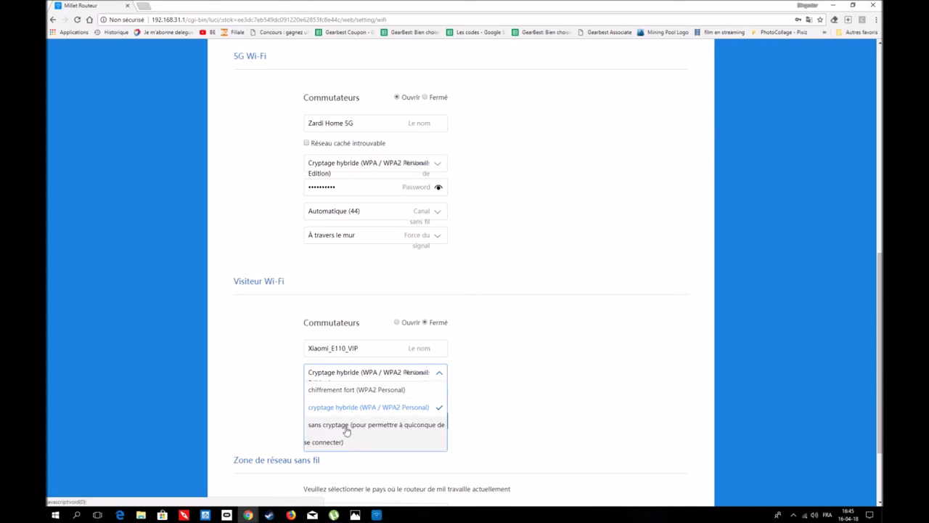
{"action": "left_click", "coordinate": [560, 367]}
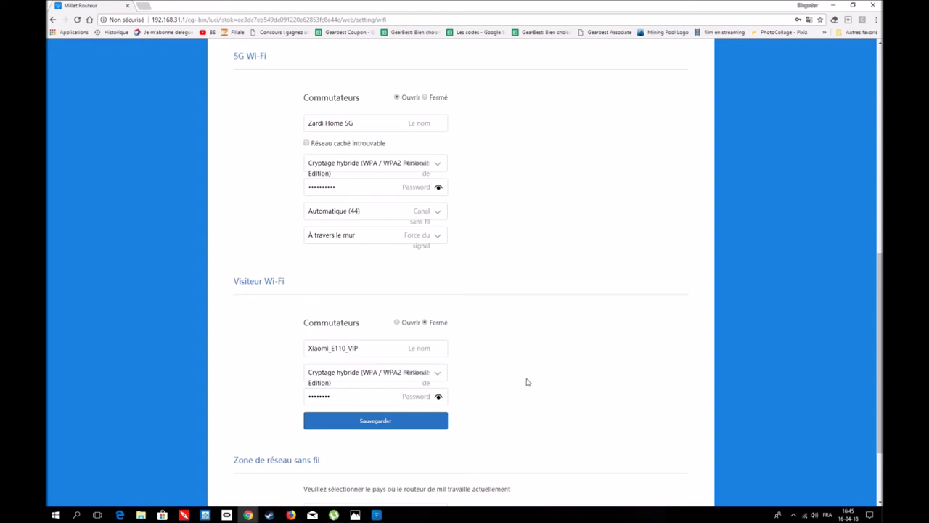
Review the dual-frequency, 2.4G and 5G Wi-Fi sections and check the 2.4G network name field without editing it.
{"action": "scroll", "coordinate": [527, 382], "scroll_direction": "up", "scroll_amount": 3}
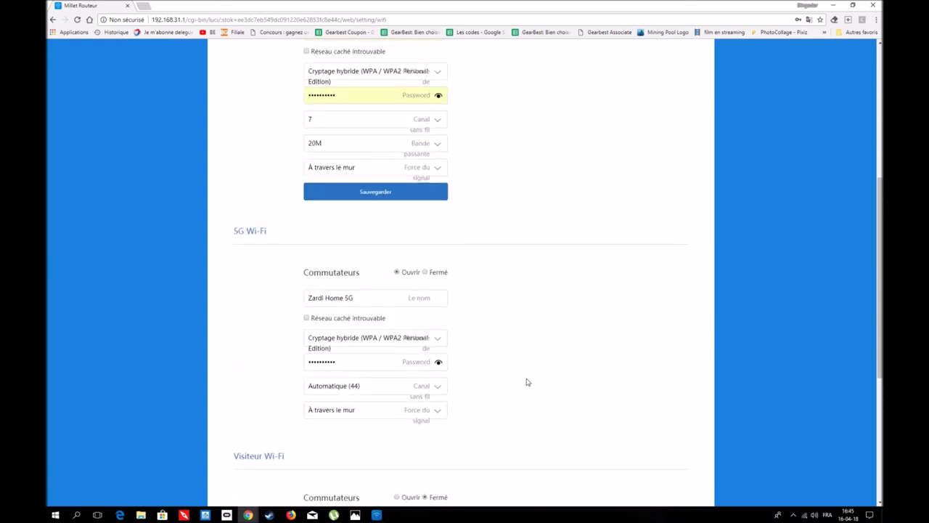
{"action": "scroll", "coordinate": [528, 382], "scroll_direction": "up", "scroll_amount": 3}
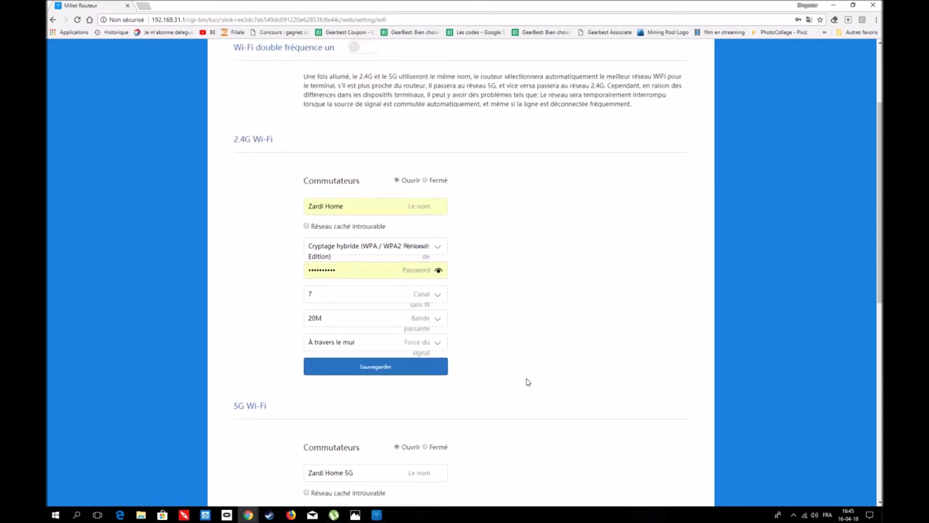
{"action": "scroll", "coordinate": [528, 382], "scroll_direction": "down", "scroll_amount": 2}
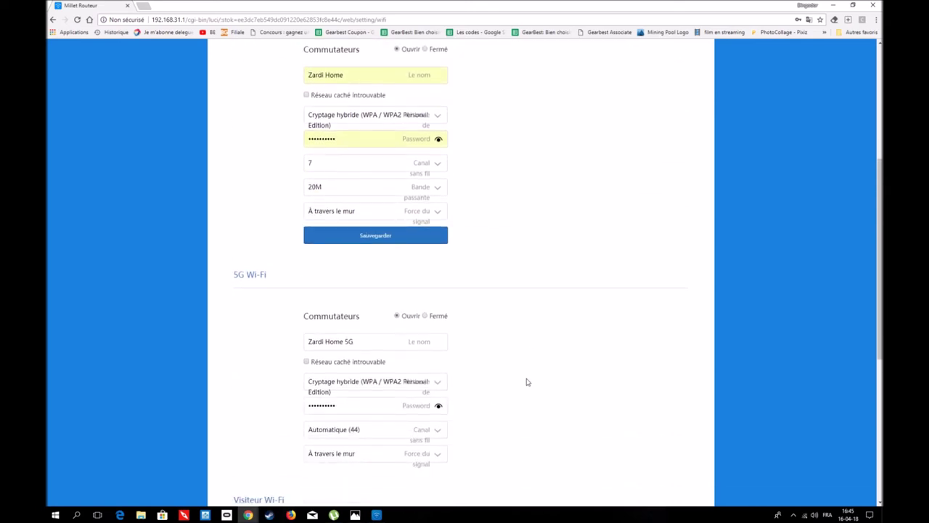
{"action": "scroll", "coordinate": [528, 382], "scroll_direction": "up", "scroll_amount": 5}
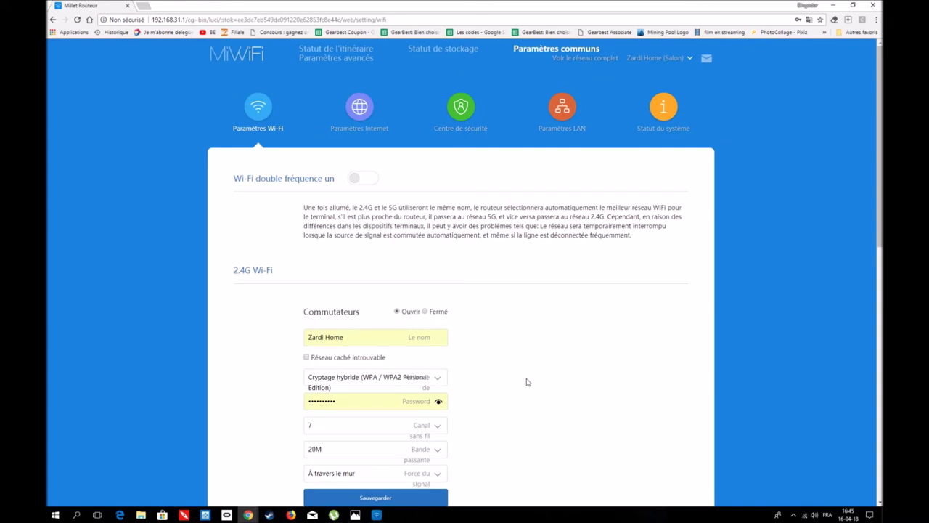
{"action": "scroll", "coordinate": [528, 382], "scroll_direction": "down", "scroll_amount": 2}
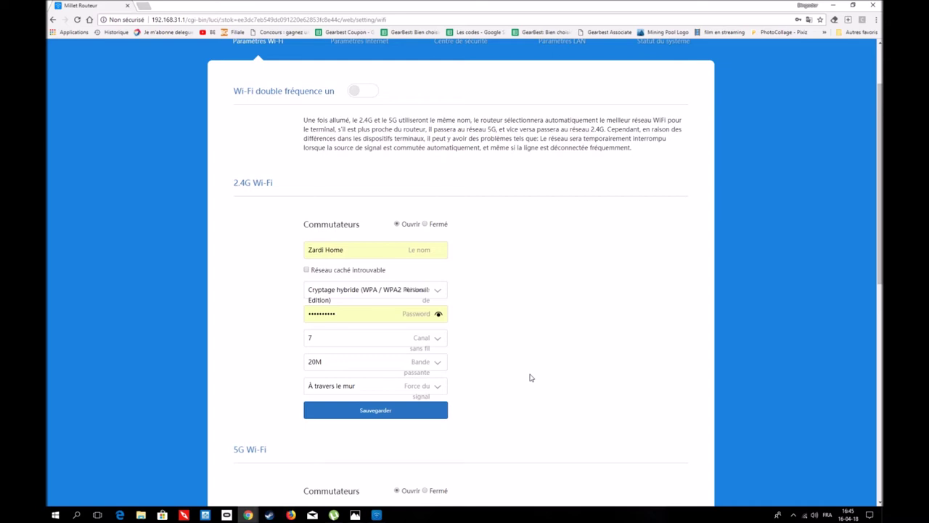
{"action": "scroll", "coordinate": [531, 376], "scroll_direction": "down", "scroll_amount": 3}
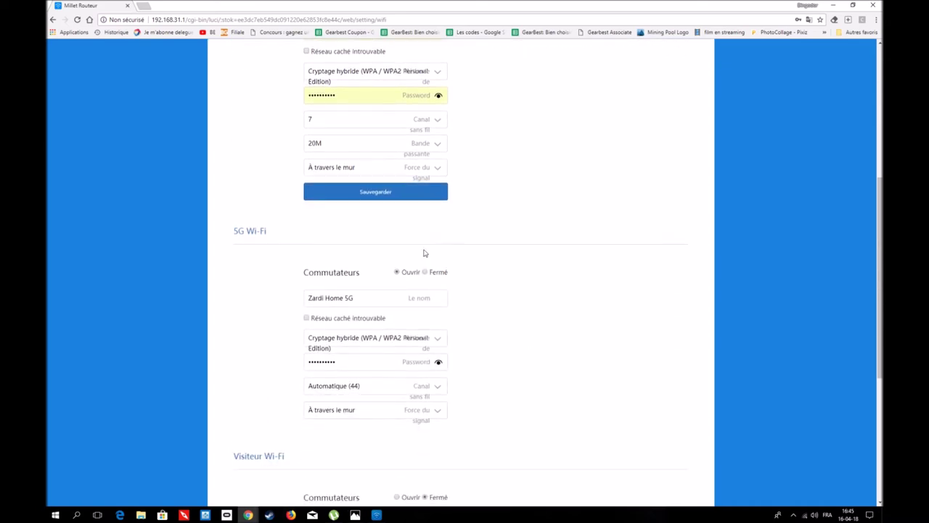
{"action": "scroll", "coordinate": [383, 270], "scroll_direction": "up", "scroll_amount": 2}
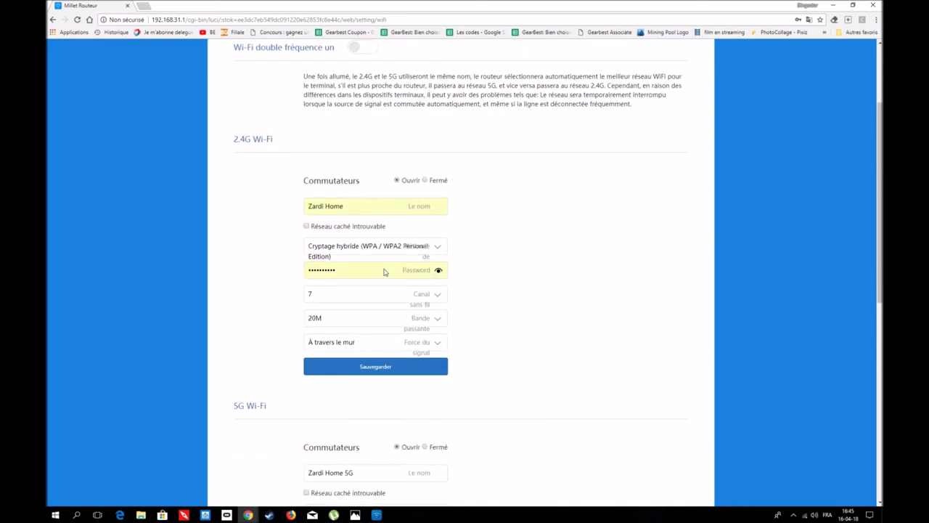
{"action": "left_click", "coordinate": [356, 206]}
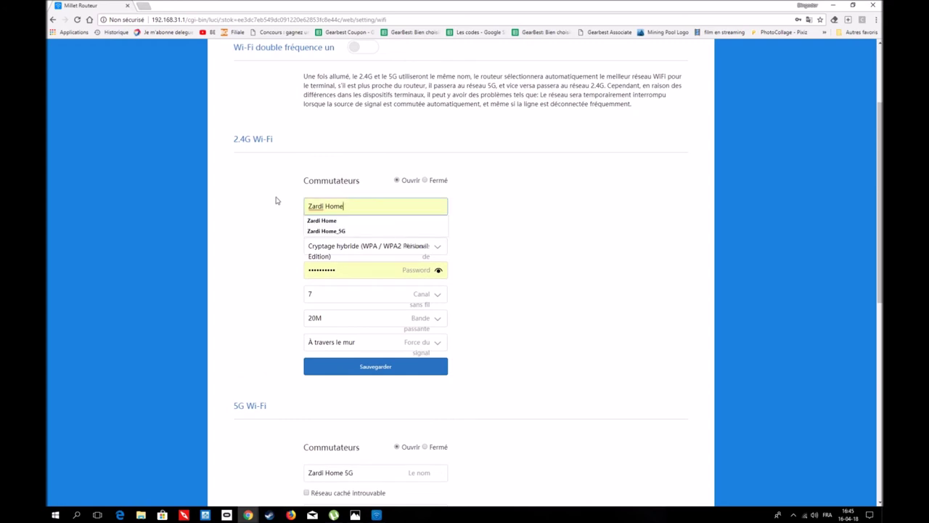
{"action": "left_click", "coordinate": [244, 287]}
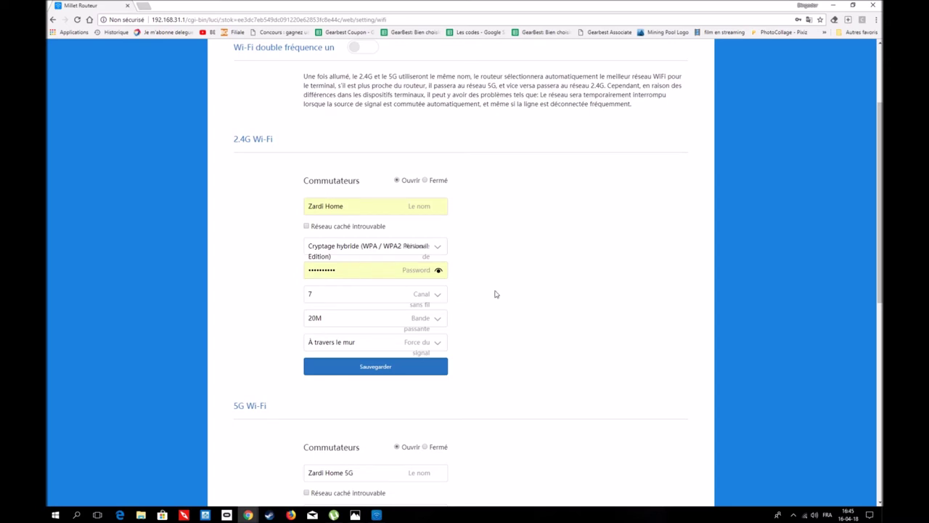
View the bandwidth options of the 2.4G Wi-Fi and close the list without changing the selection.
{"action": "scroll", "coordinate": [496, 295], "scroll_direction": "down", "scroll_amount": 1}
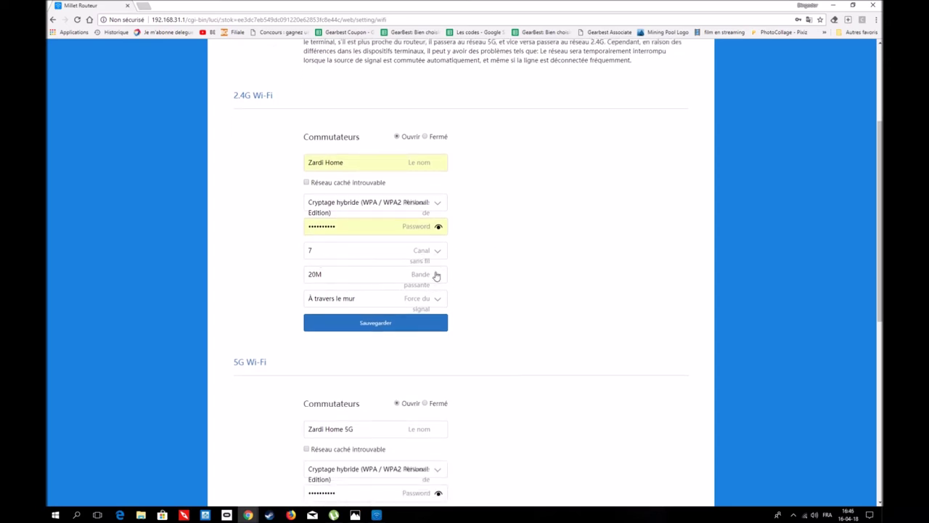
{"action": "left_click", "coordinate": [437, 275]}
{"action": "left_click", "coordinate": [254, 280]}
Compare the 5G and 2.4G network names, placing the cursor in the 2.4G name field without editing it.
{"action": "scroll", "coordinate": [577, 274], "scroll_direction": "down", "scroll_amount": 3}
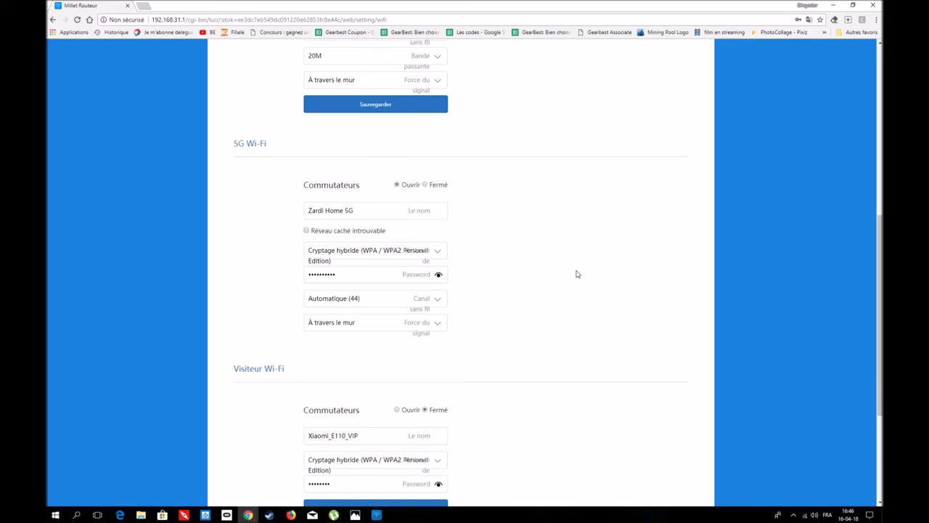
{"action": "scroll", "coordinate": [530, 240], "scroll_direction": "up", "scroll_amount": 5}
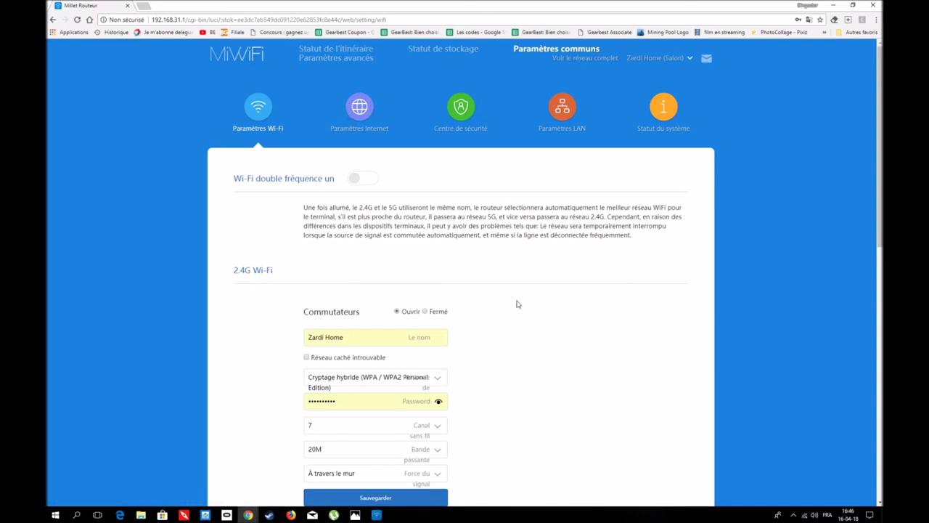
{"action": "scroll", "coordinate": [507, 370], "scroll_direction": "down", "scroll_amount": 3}
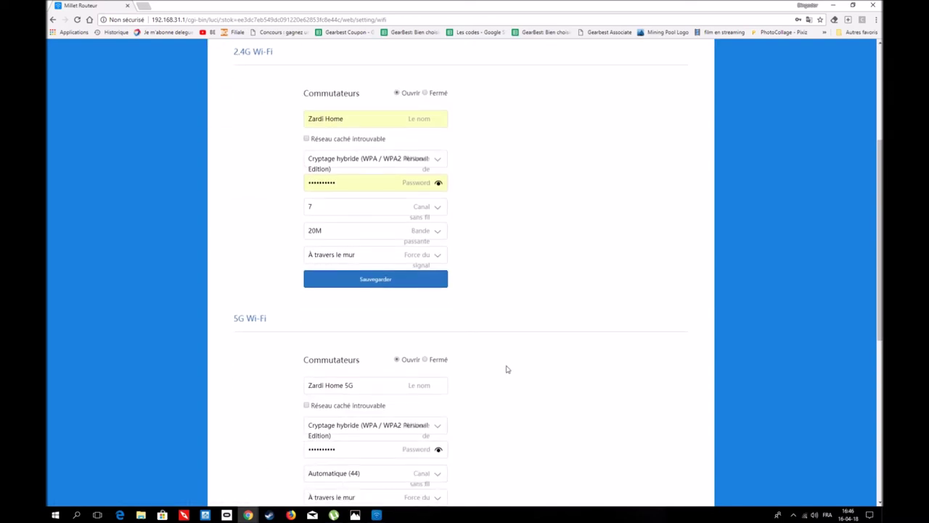
{"action": "scroll", "coordinate": [507, 369], "scroll_direction": "down", "scroll_amount": 2}
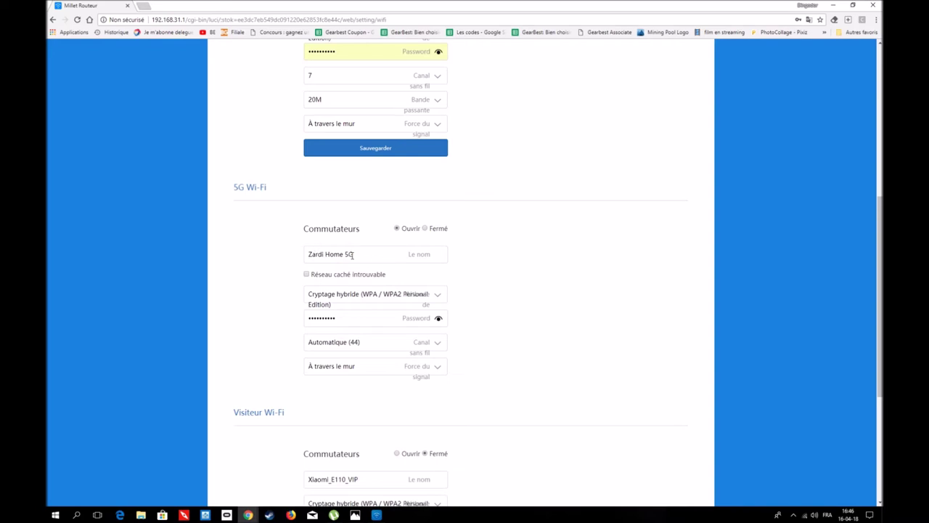
{"action": "scroll", "coordinate": [464, 261], "scroll_direction": "up", "scroll_amount": 3}
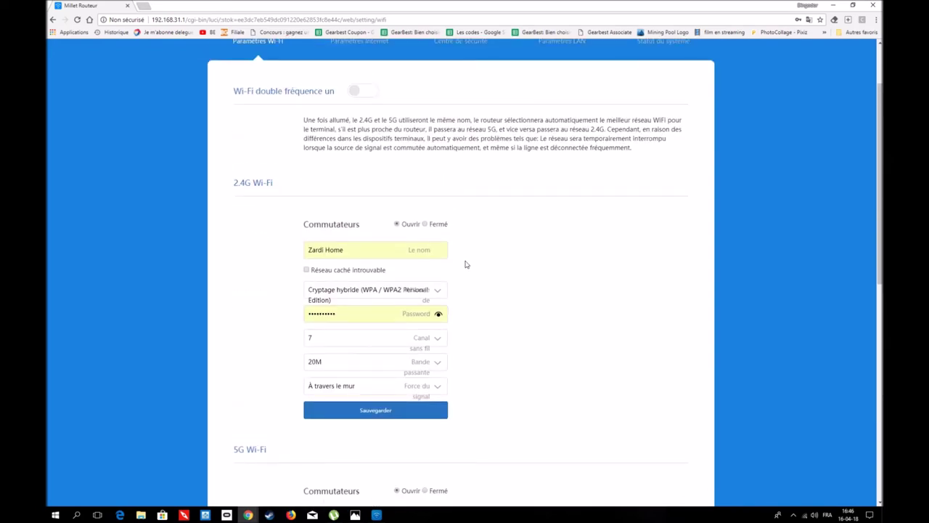
{"action": "left_click", "coordinate": [359, 249]}
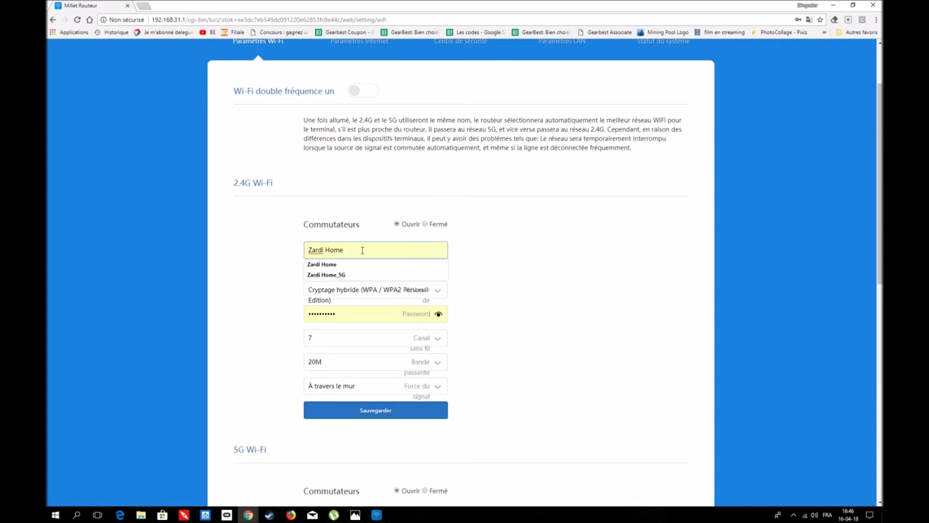
{"action": "left_click", "coordinate": [530, 255]}
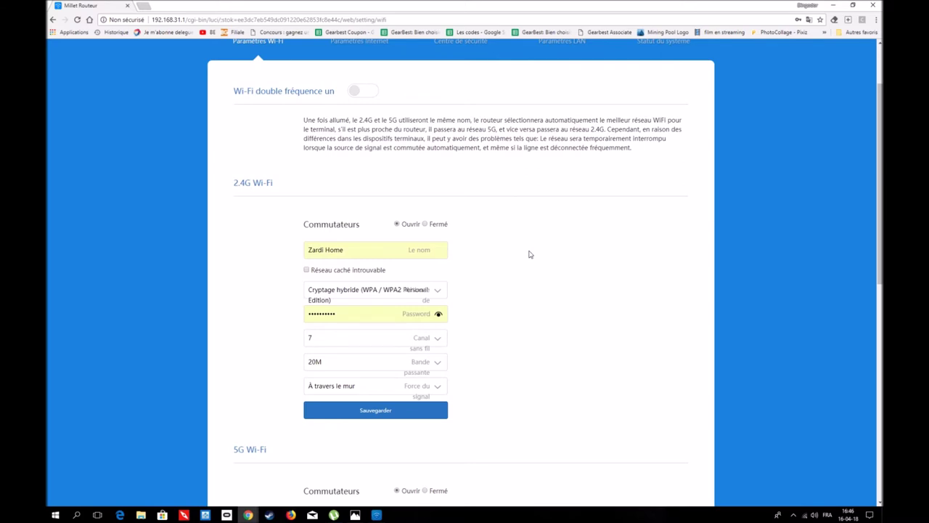
Open the router's Internet settings page and translate it into French.
{"action": "scroll", "coordinate": [530, 255], "scroll_direction": "up", "scroll_amount": 2}
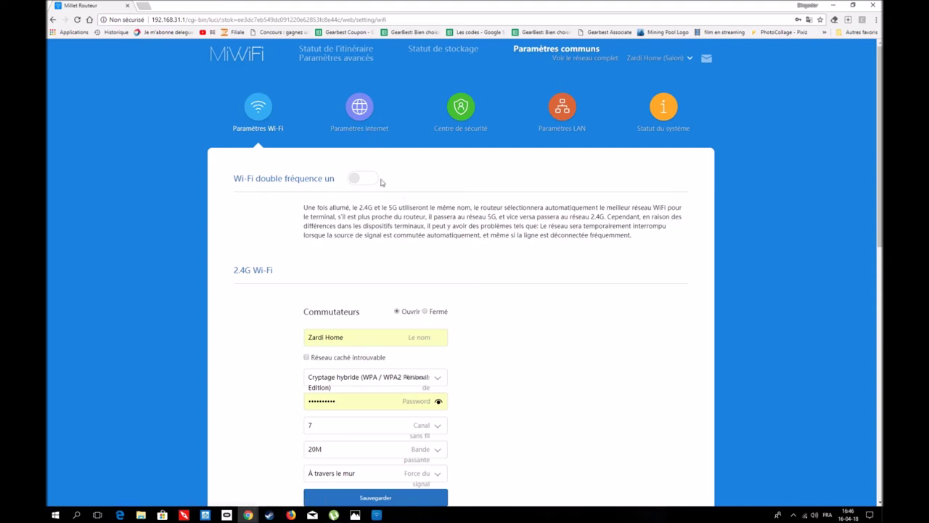
{"action": "left_click", "coordinate": [360, 124]}
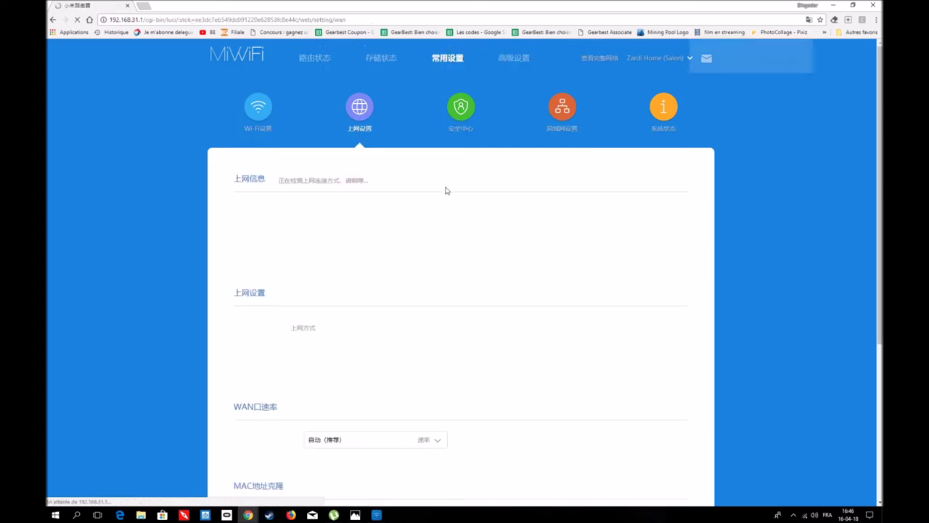
{"action": "right_click", "coordinate": [791, 223]}
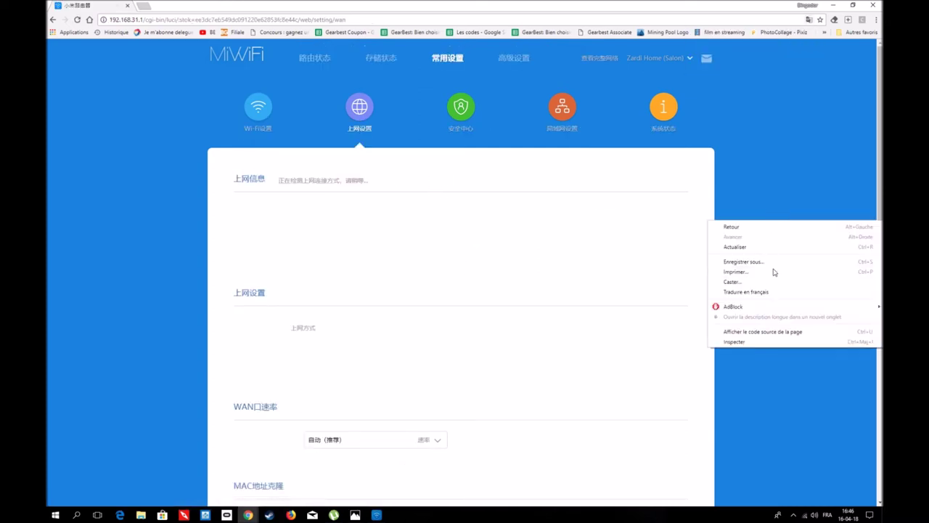
{"action": "left_click", "coordinate": [742, 292]}
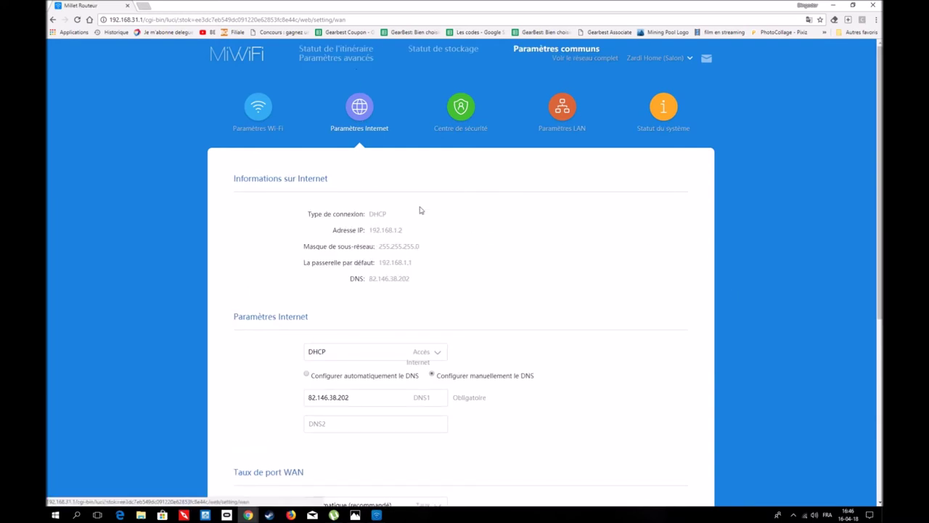
Examine the manual DNS1 and DNS2 fields and look over the WAN port rate and MAC address cloning sections.
{"action": "scroll", "coordinate": [421, 211], "scroll_direction": "down", "scroll_amount": 3}
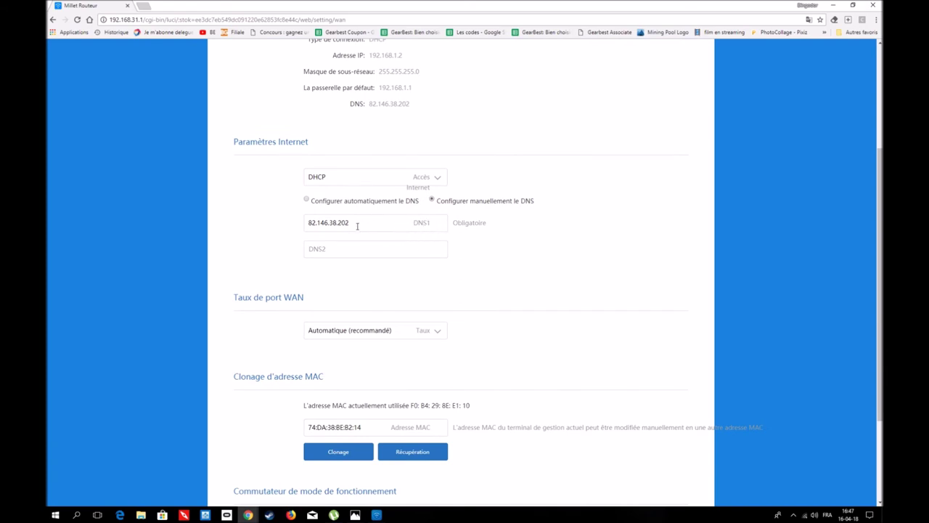
{"action": "left_click_drag", "start_coordinate": [363, 223], "coordinate": [300, 227]}
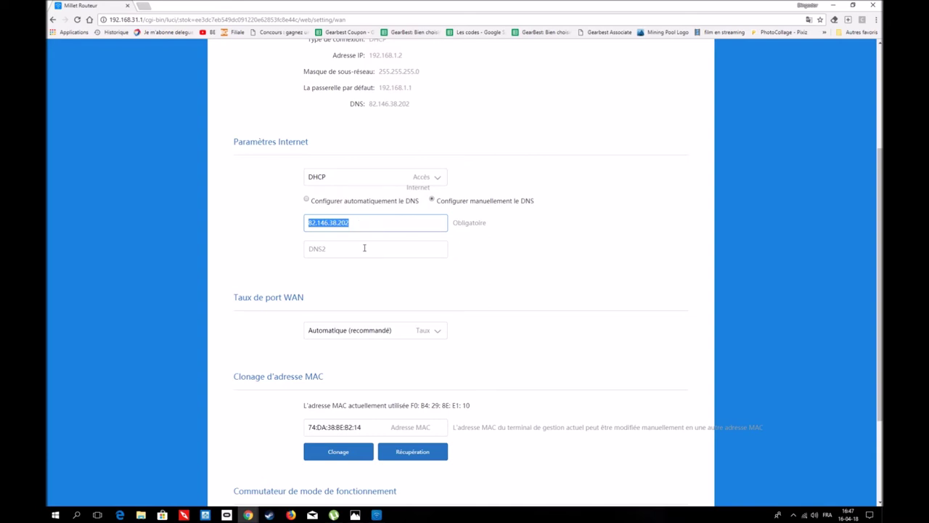
{"action": "left_click", "coordinate": [366, 248]}
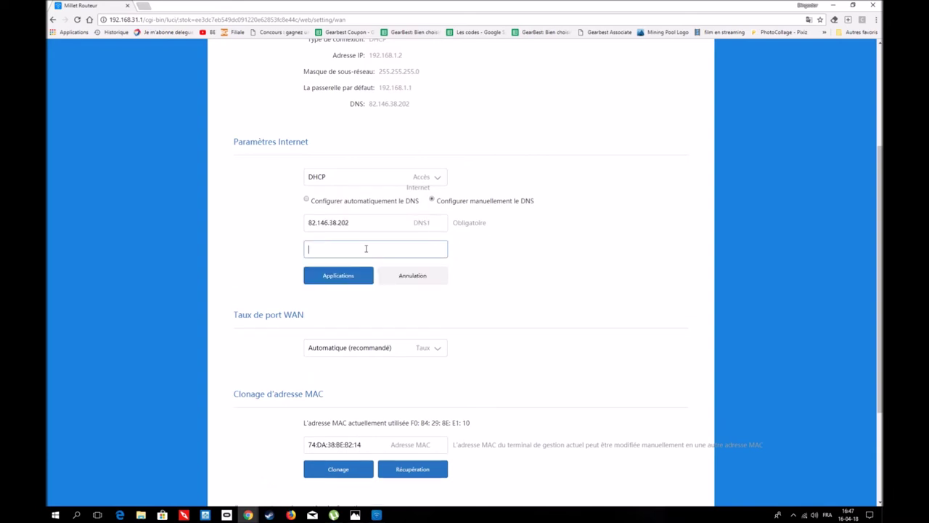
{"action": "left_click", "coordinate": [613, 240]}
{"action": "scroll", "coordinate": [589, 257], "scroll_direction": "down", "scroll_amount": 3}
{"action": "scroll", "coordinate": [365, 136], "scroll_direction": "up", "scroll_amount": 3}
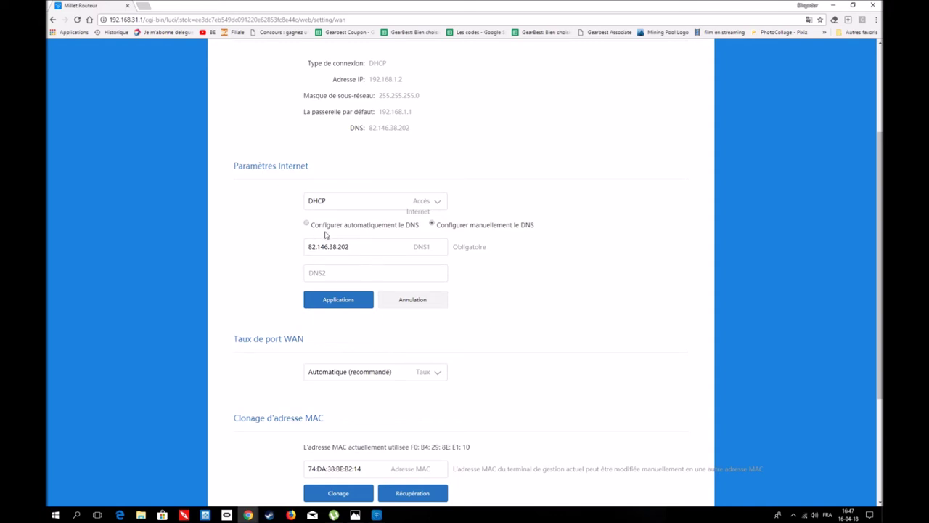
Open the router's security centre page, translate it into French, and place the cursor in the original management password field.
{"action": "scroll", "coordinate": [440, 238], "scroll_direction": "up", "scroll_amount": 2}
{"action": "scroll", "coordinate": [439, 238], "scroll_direction": "up", "scroll_amount": 1}
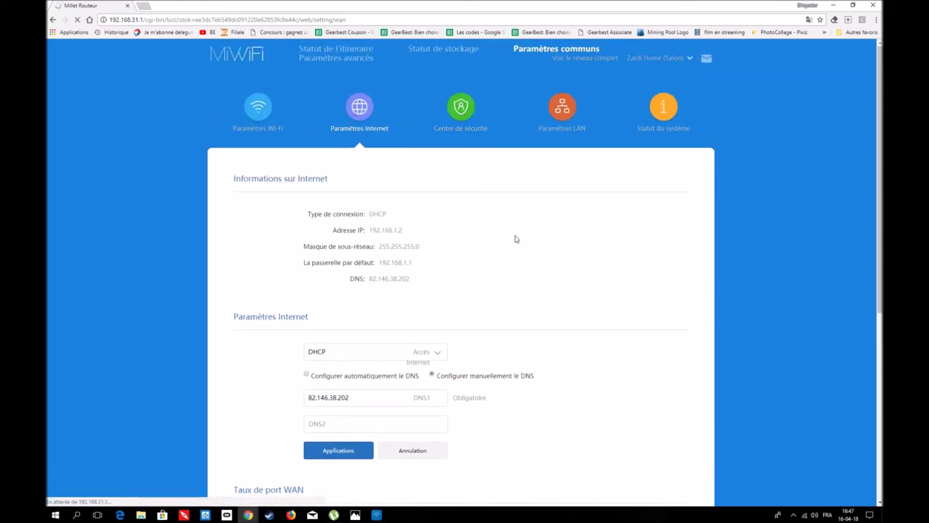
{"action": "right_click", "coordinate": [727, 220]}
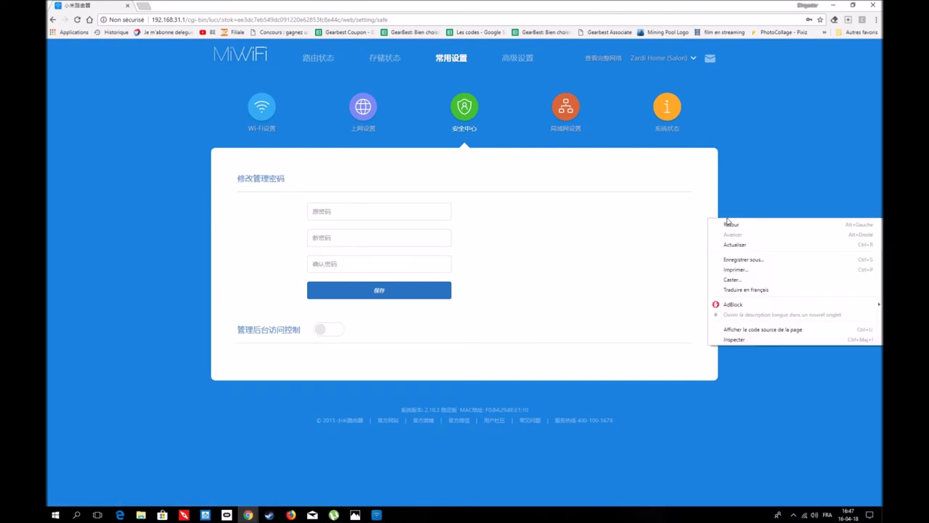
{"action": "left_click", "coordinate": [735, 289]}
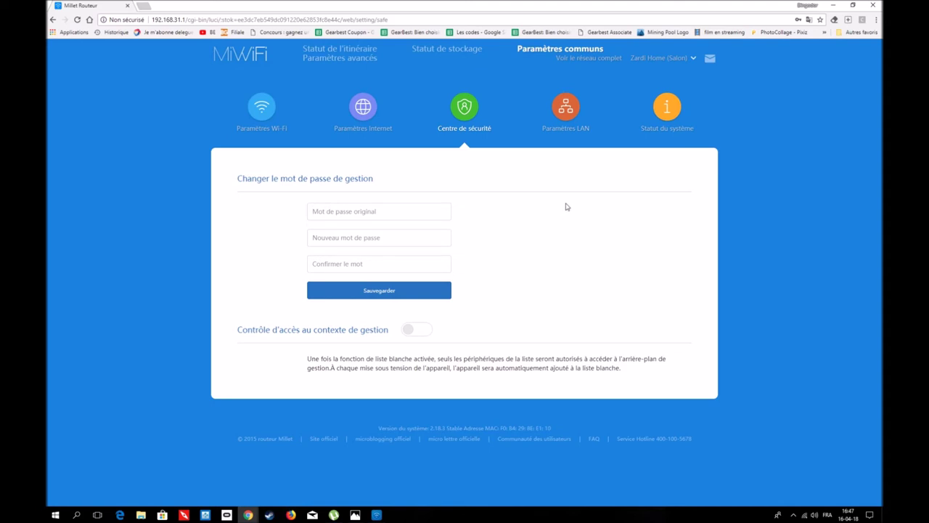
{"action": "left_click", "coordinate": [373, 213]}
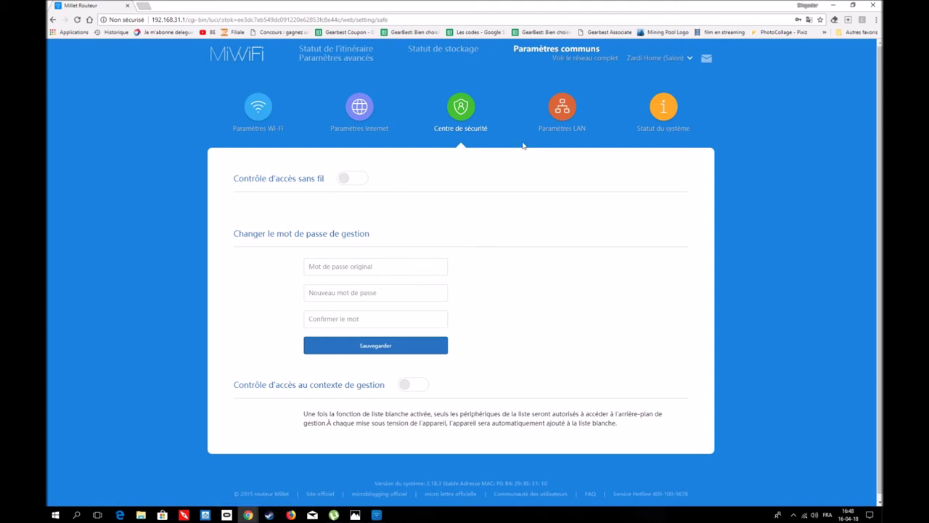
Open the router's LAN settings page and translate it into French.
{"action": "left_click", "coordinate": [561, 110]}
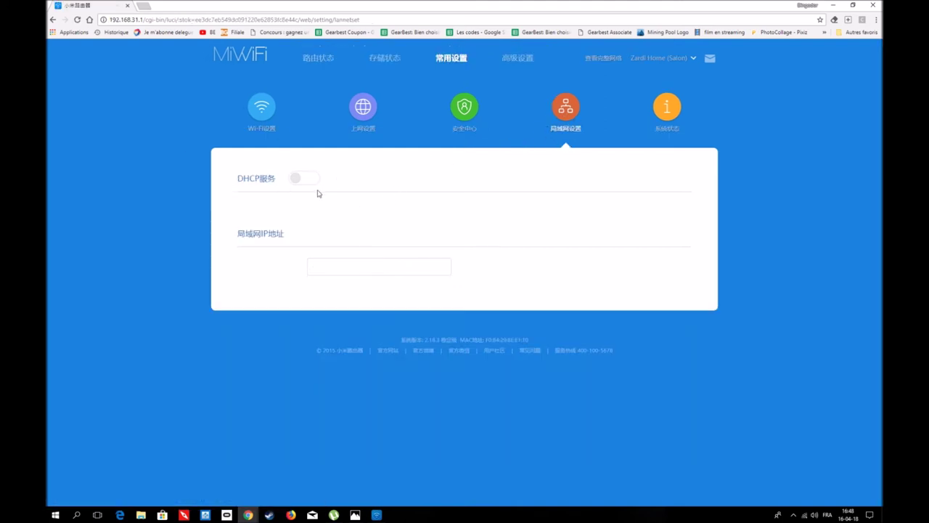
{"action": "right_click", "coordinate": [709, 167]}
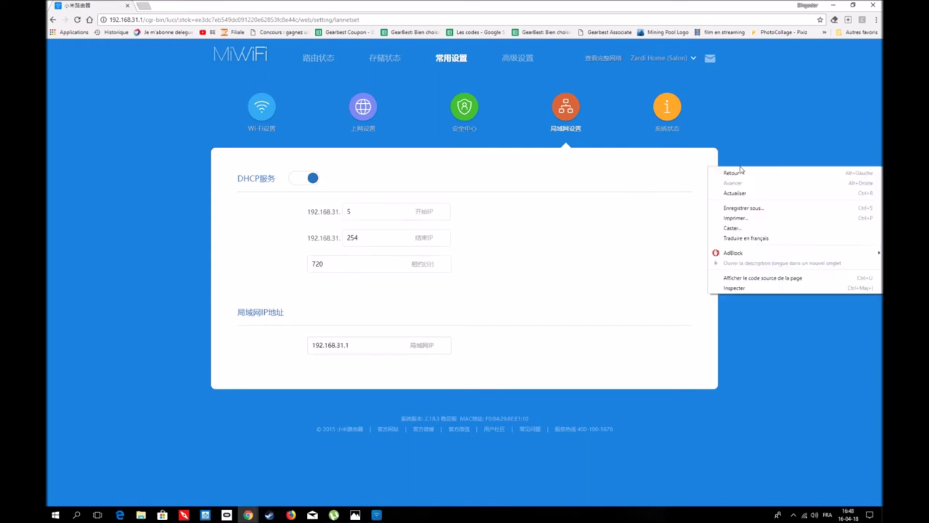
{"action": "left_click", "coordinate": [727, 239]}
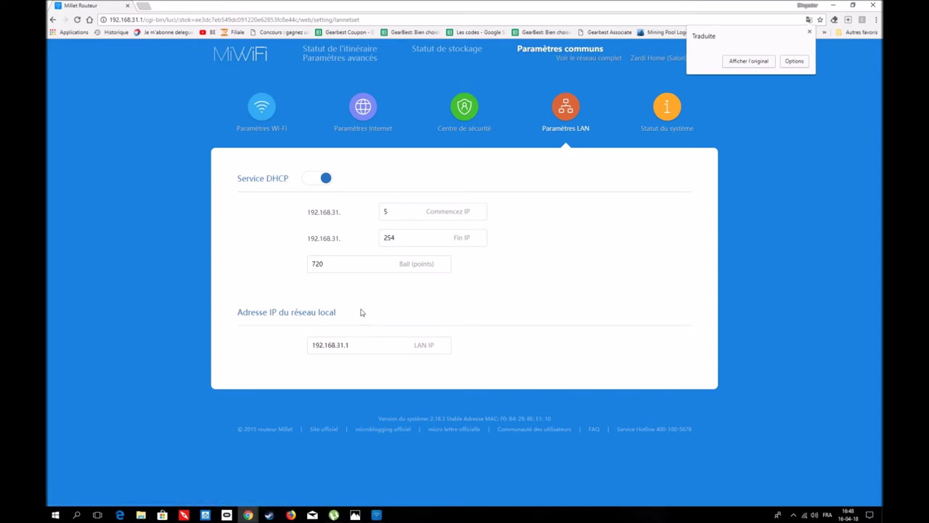
Inspect the LAN IP address field by placing the cursor in it, and leave the address unedited.
{"action": "left_click", "coordinate": [347, 345]}
{"action": "type", "text": "1"}
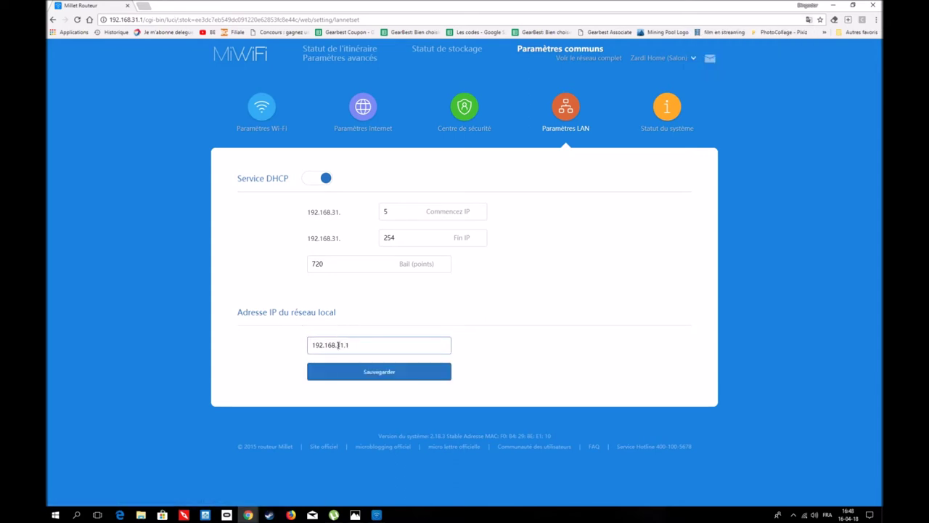
{"action": "left_click", "coordinate": [342, 345]}
{"action": "left_click", "coordinate": [389, 318]}
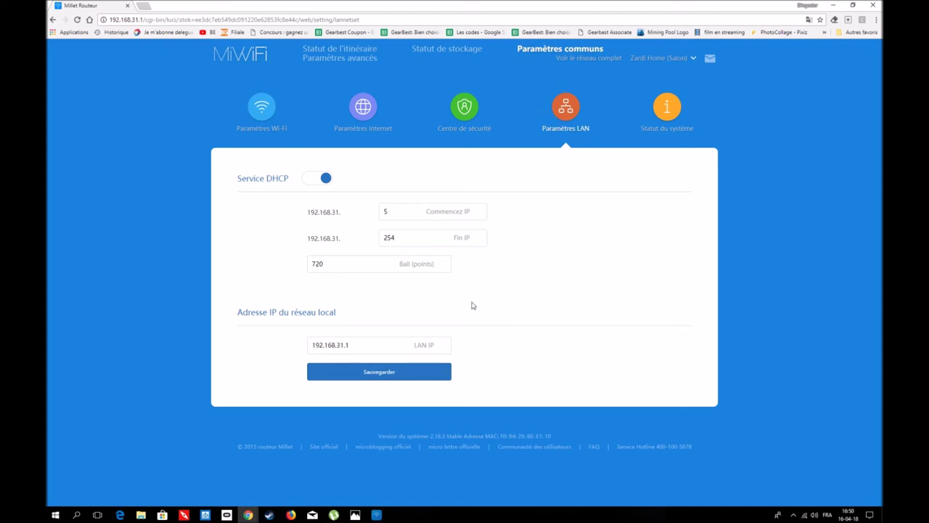
Open the router's system status page and translate the remaining Chinese text into French.
{"action": "left_click", "coordinate": [664, 116]}
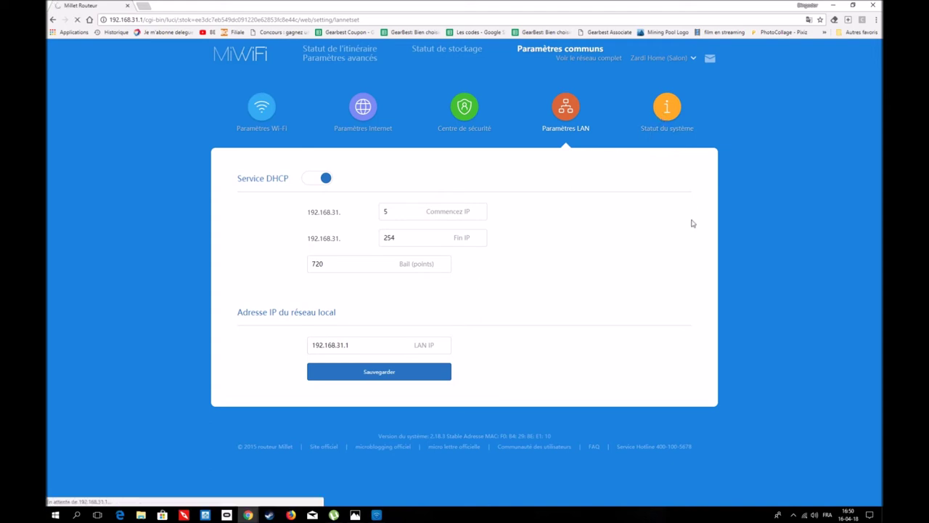
{"action": "right_click", "coordinate": [770, 217]}
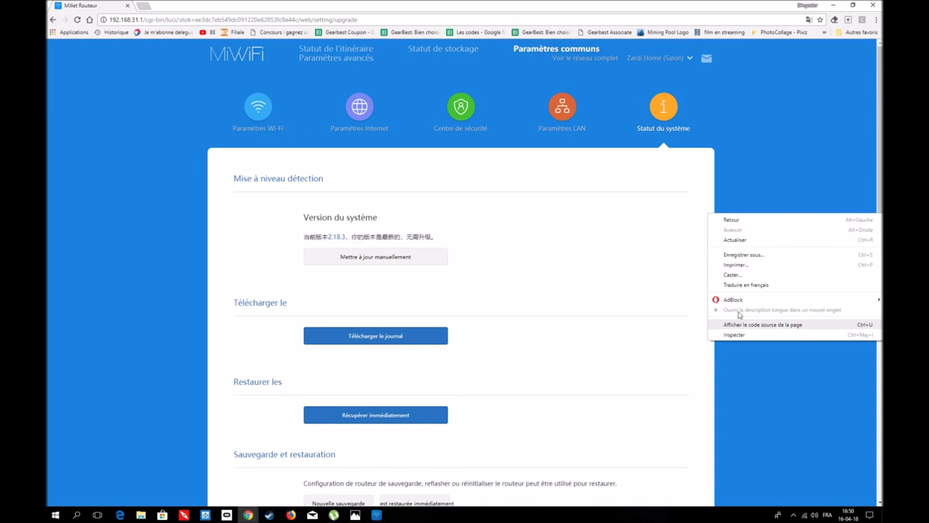
{"action": "left_click", "coordinate": [743, 285]}
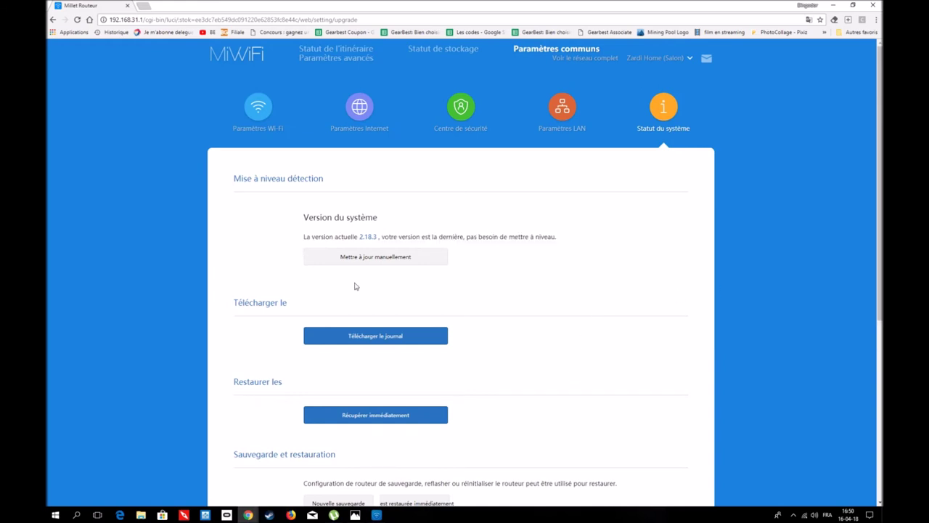
Look over the system status sections and view the system language options, closing the list without changing the selection.
{"action": "scroll", "coordinate": [365, 284], "scroll_direction": "down", "scroll_amount": 2}
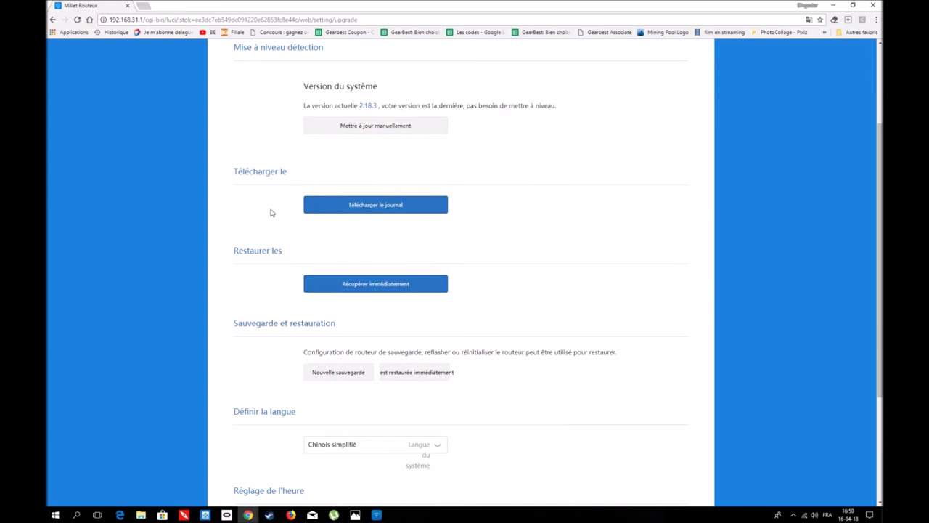
{"action": "scroll", "coordinate": [375, 274], "scroll_direction": "down", "scroll_amount": 2}
{"action": "scroll", "coordinate": [375, 274], "scroll_direction": "up", "scroll_amount": 3}
{"action": "scroll", "coordinate": [375, 274], "scroll_direction": "down", "scroll_amount": 2}
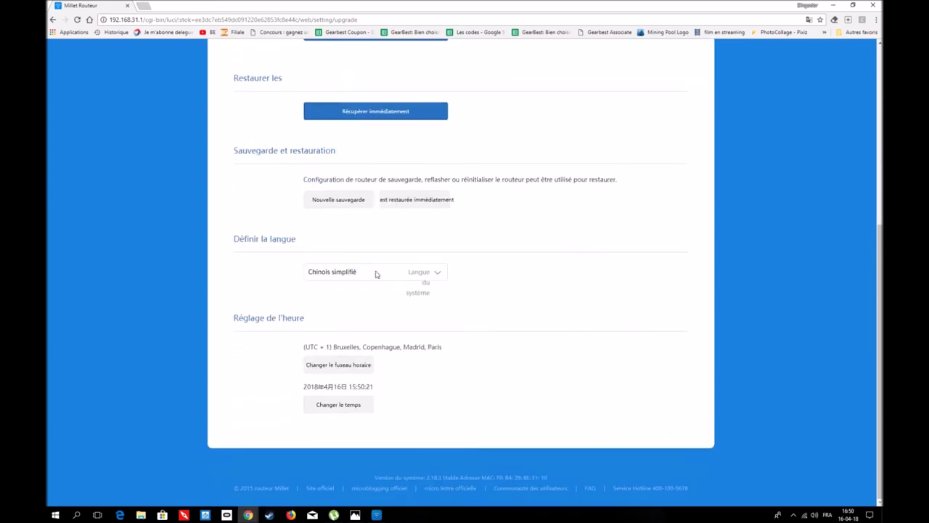
{"action": "left_click", "coordinate": [439, 272]}
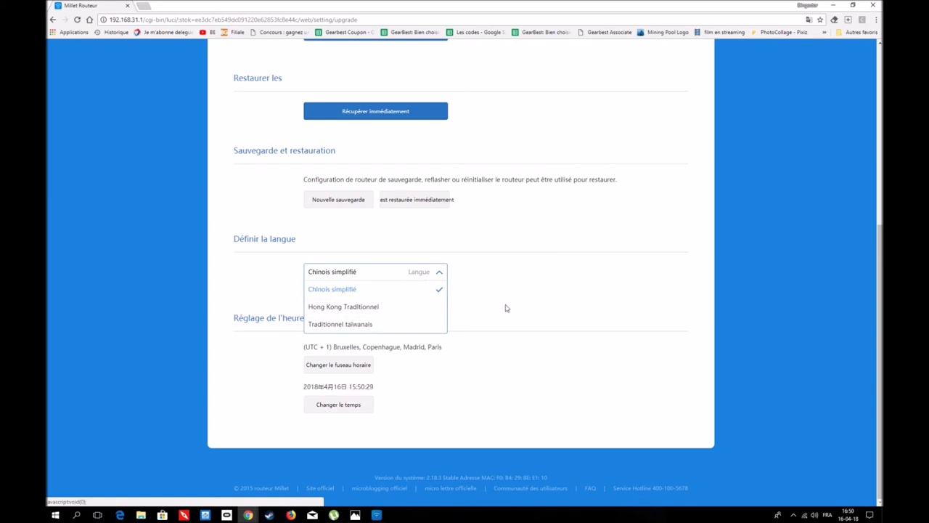
{"action": "left_click", "coordinate": [588, 260]}
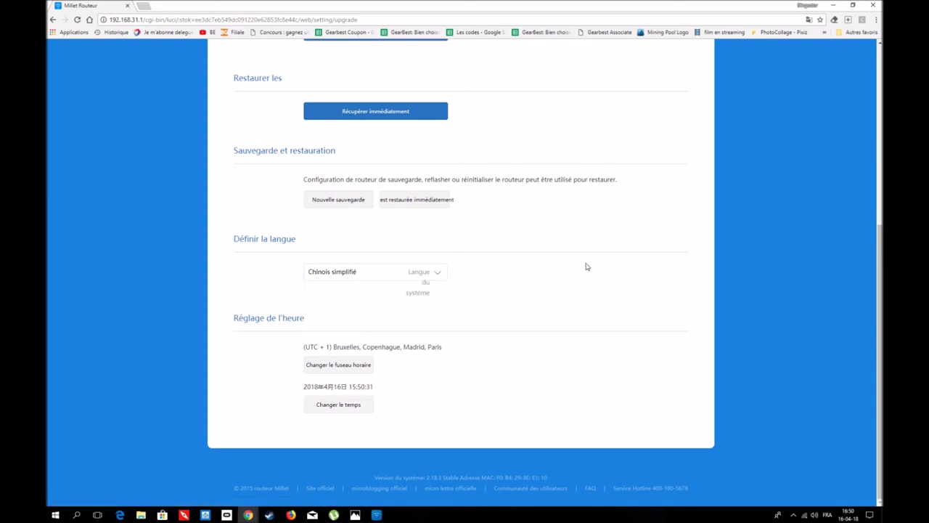
Set the hour of the router's clock to 16 in the time settings and confirm the change.
{"action": "scroll", "coordinate": [587, 267], "scroll_direction": "up", "scroll_amount": 1}
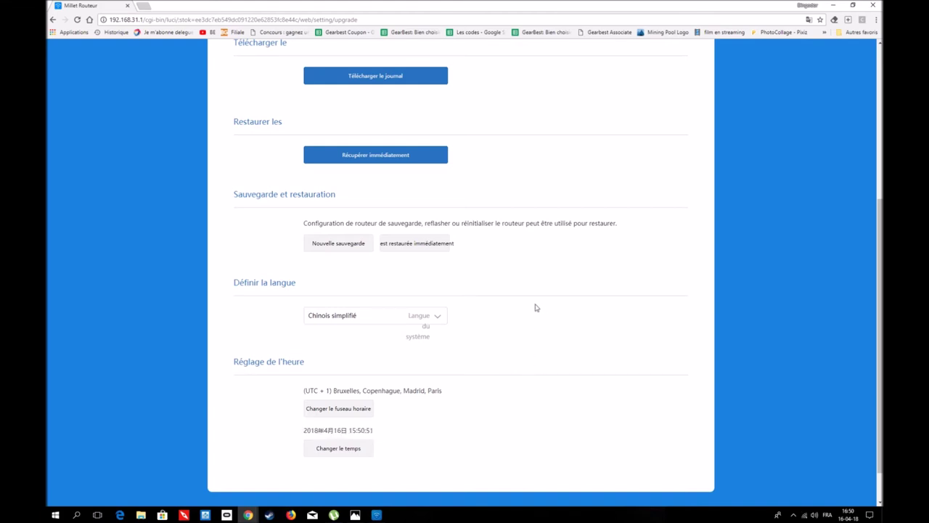
{"action": "scroll", "coordinate": [541, 346], "scroll_direction": "up", "scroll_amount": 2}
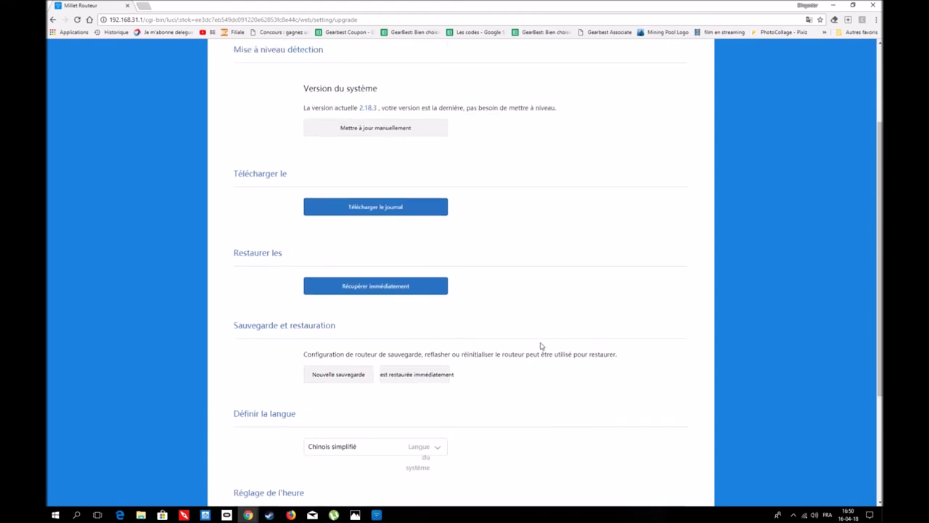
{"action": "scroll", "coordinate": [541, 345], "scroll_direction": "up", "scroll_amount": 2}
{"action": "scroll", "coordinate": [540, 345], "scroll_direction": "down", "scroll_amount": 3}
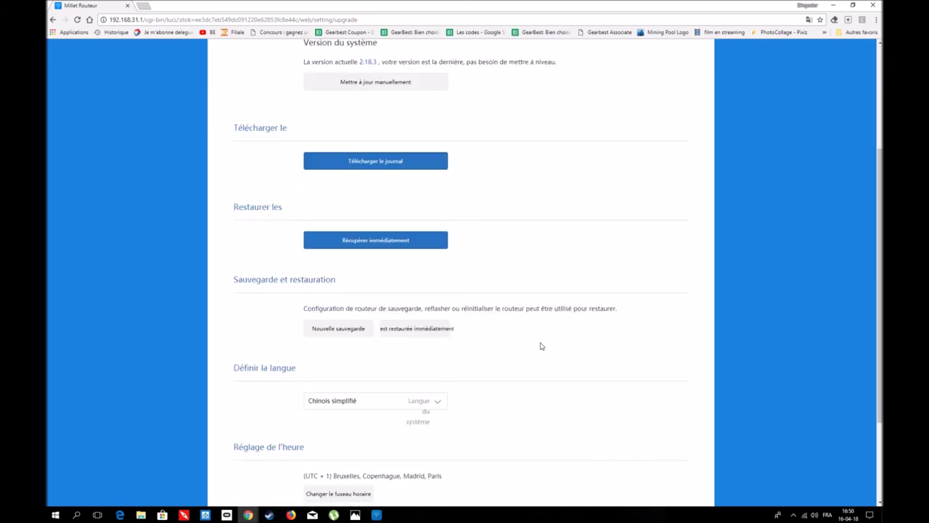
{"action": "scroll", "coordinate": [541, 345], "scroll_direction": "down", "scroll_amount": 2}
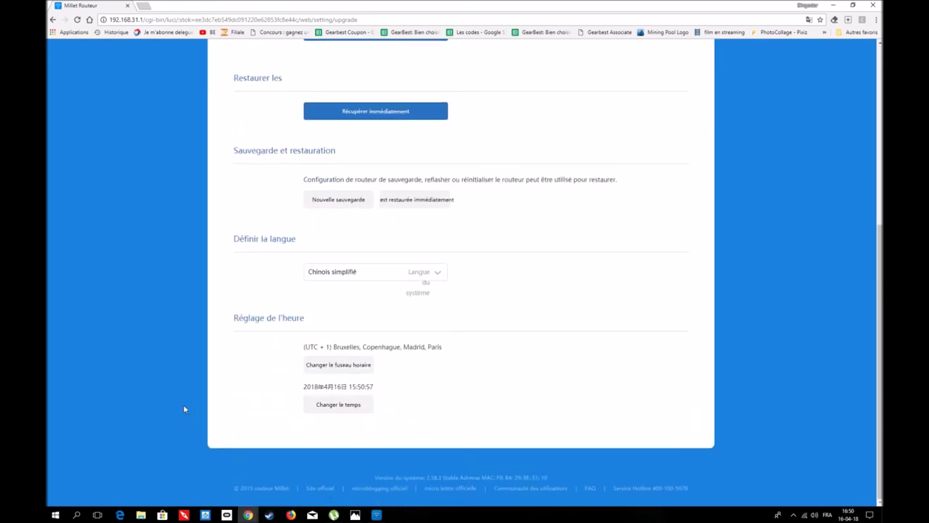
{"action": "left_click", "coordinate": [340, 406]}
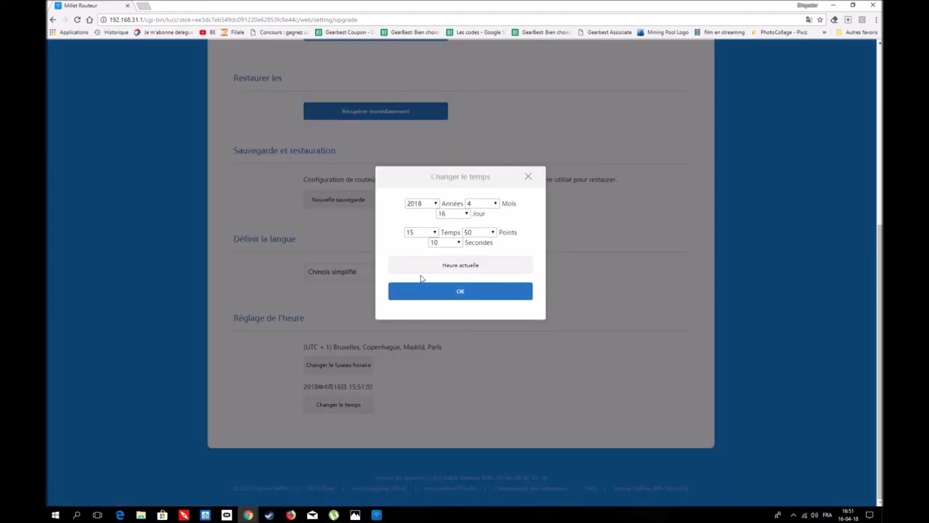
{"action": "left_click", "coordinate": [434, 232]}
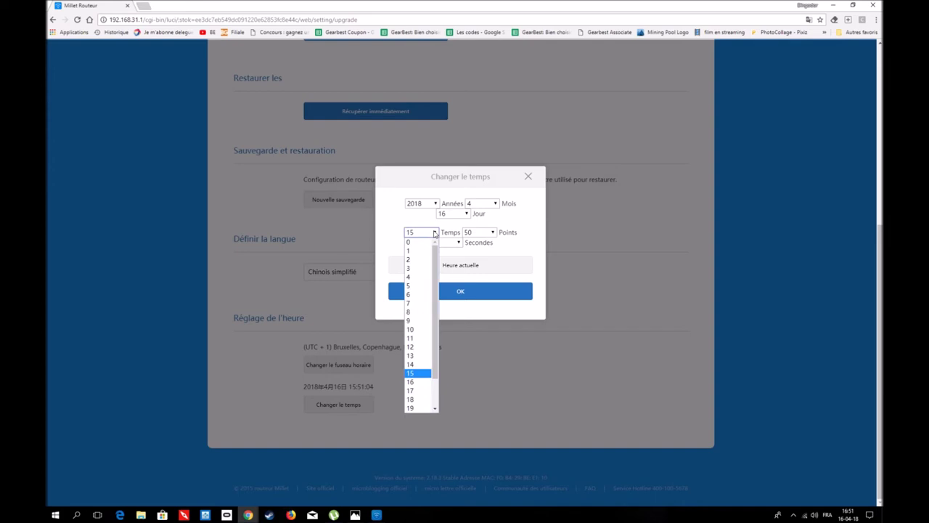
{"action": "left_click", "coordinate": [413, 382]}
{"action": "left_click", "coordinate": [457, 291]}
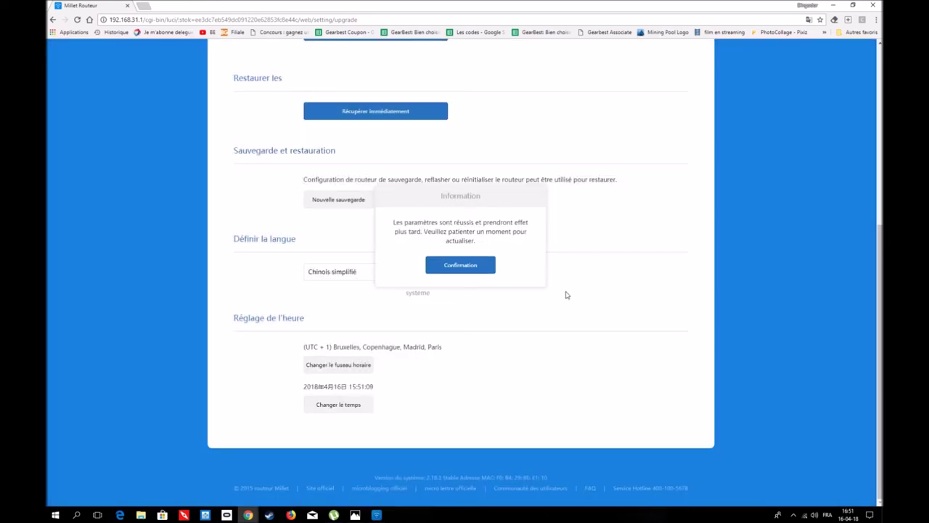
View the actions offered for the router under its name in the page header and close the list without choosing one.
{"action": "scroll", "coordinate": [516, 369], "scroll_direction": "up", "scroll_amount": 3}
{"action": "scroll", "coordinate": [516, 370], "scroll_direction": "up", "scroll_amount": 1}
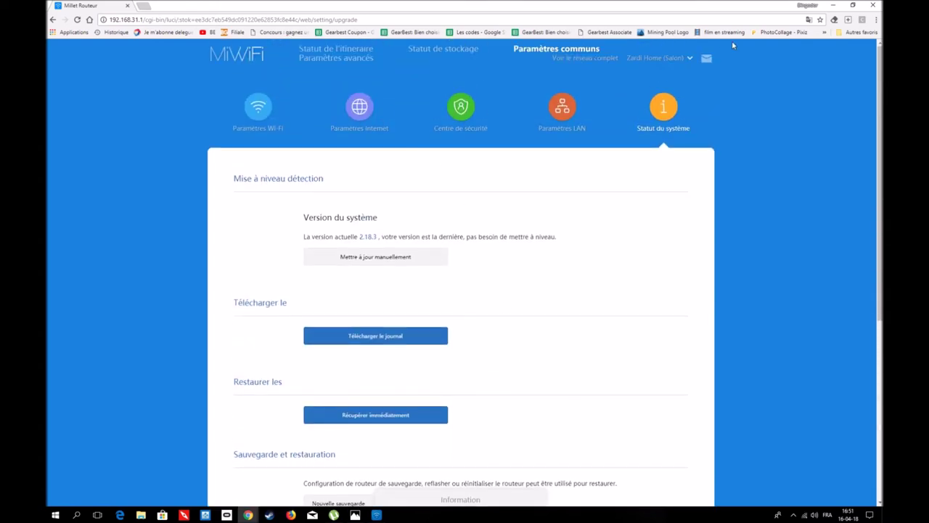
{"action": "left_click", "coordinate": [690, 60]}
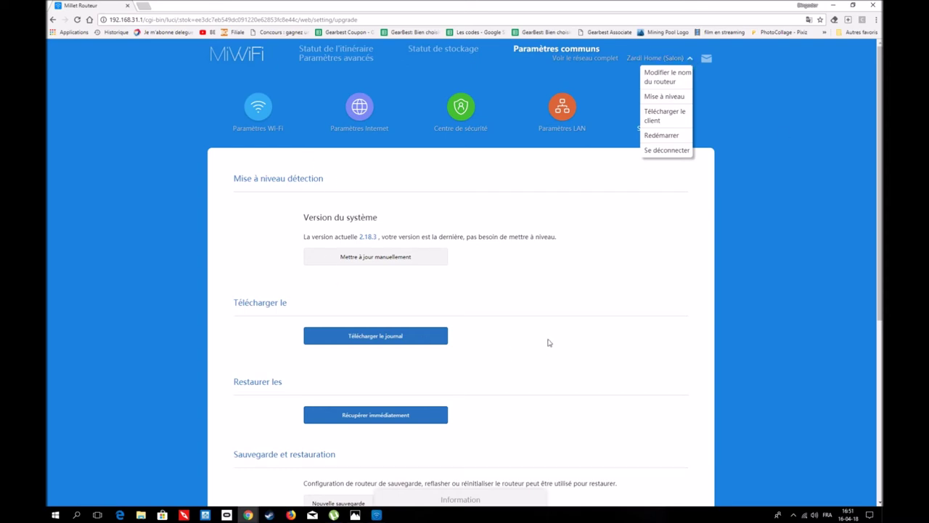
{"action": "scroll", "coordinate": [550, 342], "scroll_direction": "down", "scroll_amount": 3}
{"action": "scroll", "coordinate": [550, 340], "scroll_direction": "up", "scroll_amount": 3}
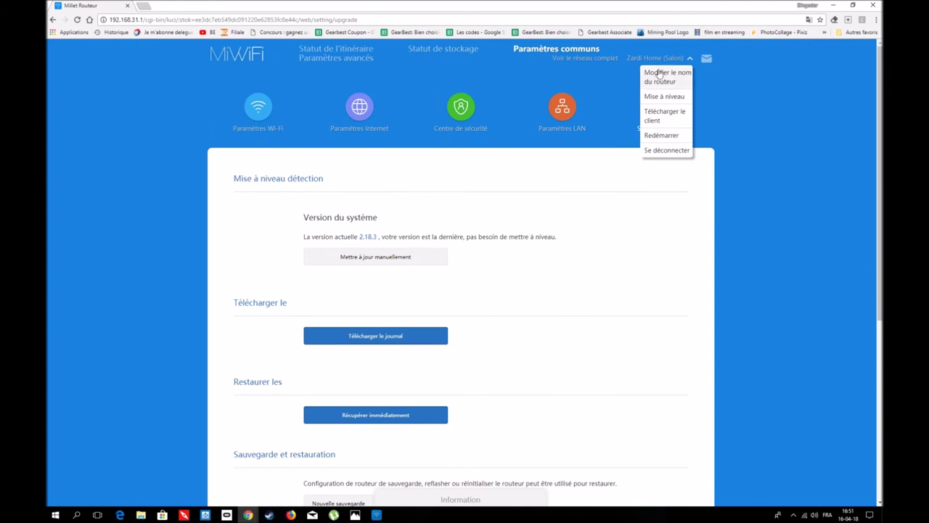
{"action": "left_click", "coordinate": [748, 101]}
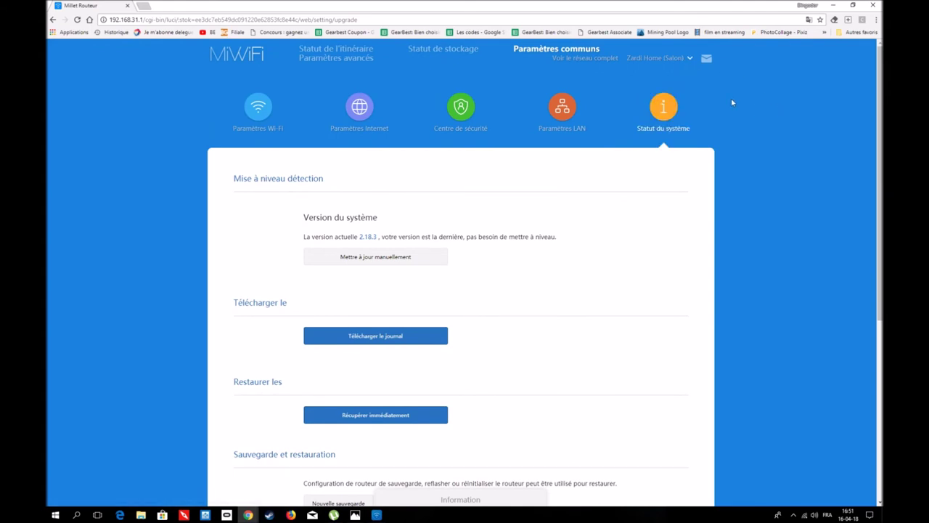
View the router's name and location settings, close them without changes, and open the router's upgrade page.
{"action": "left_click", "coordinate": [691, 58]}
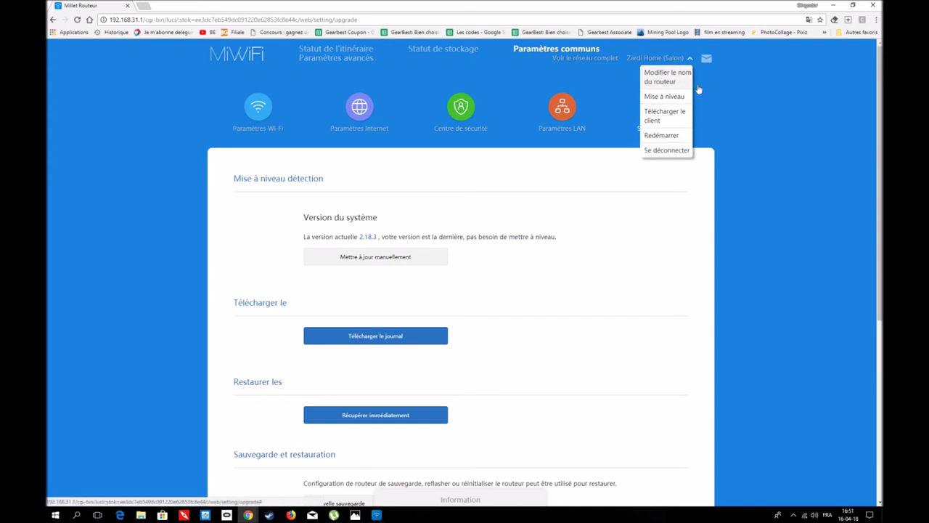
{"action": "left_click", "coordinate": [663, 77]}
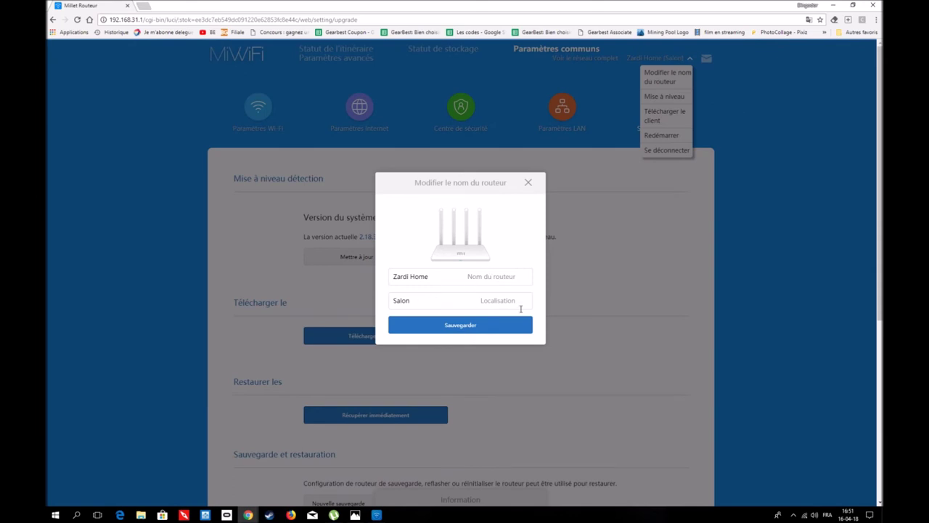
{"action": "left_click", "coordinate": [528, 183]}
{"action": "left_click", "coordinate": [662, 96]}
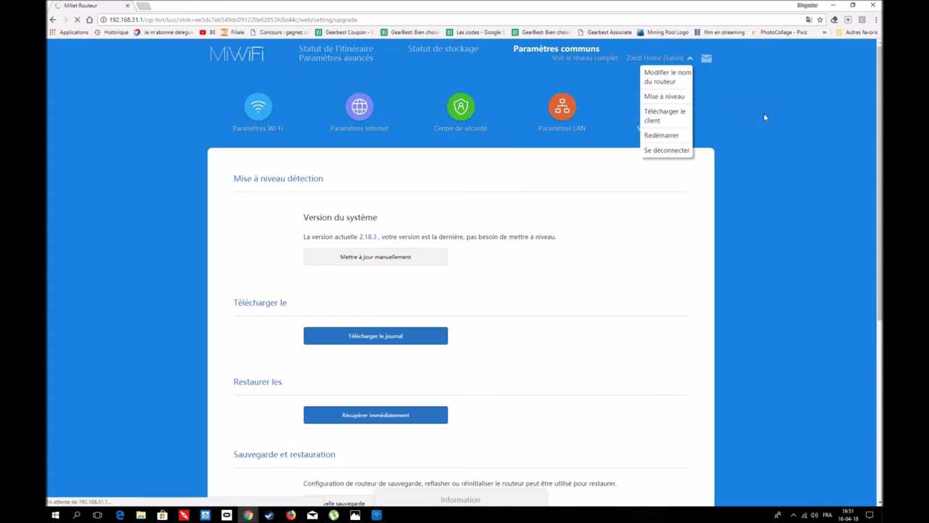
Show the router's actions with the client download option and open the MiWiFi desktop client running in the background.
{"action": "left_click", "coordinate": [693, 61]}
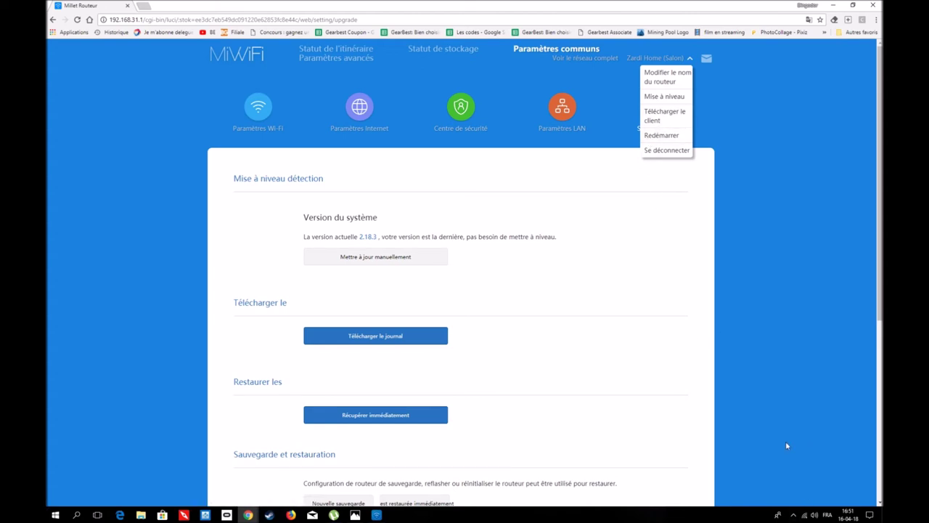
{"action": "left_click", "coordinate": [794, 514]}
{"action": "left_click", "coordinate": [785, 481]}
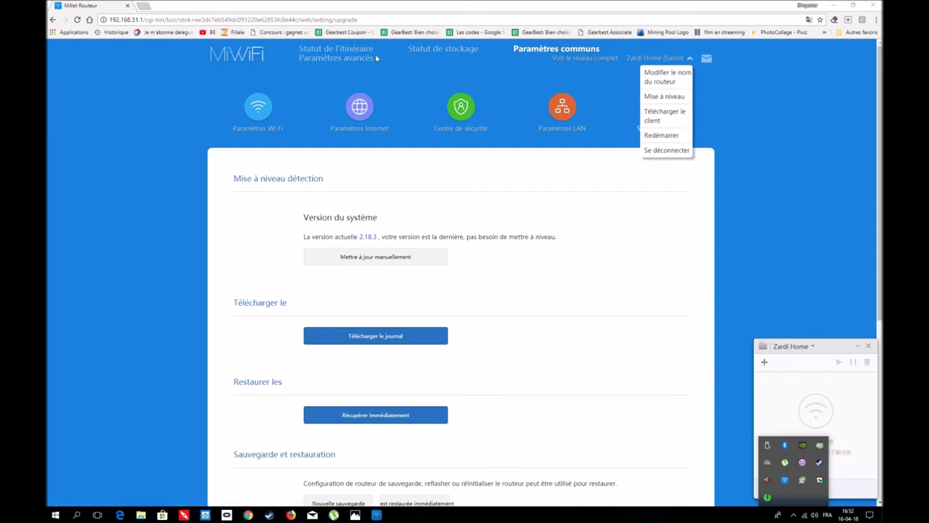
Open the router status page and translate it into French to view the network, traffic, processor and memory information.
{"action": "left_click", "coordinate": [455, 53]}
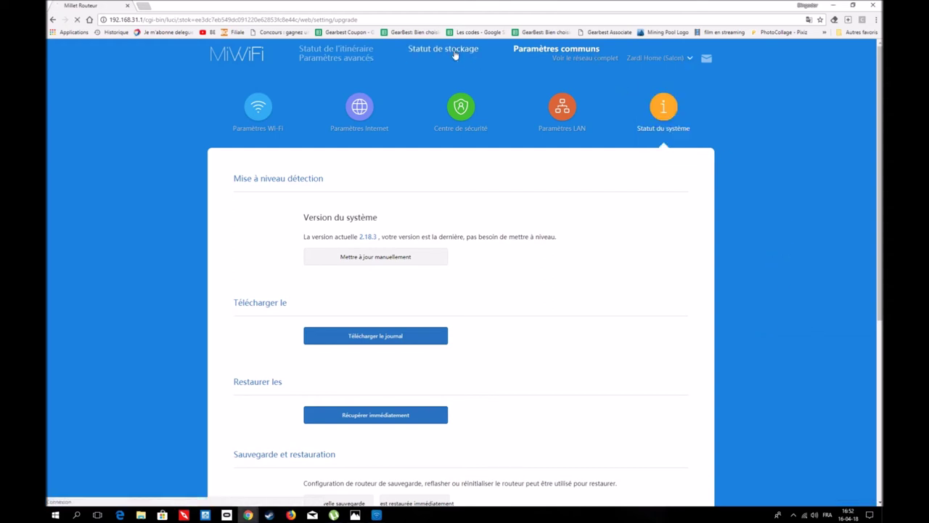
{"action": "left_click", "coordinate": [332, 55]}
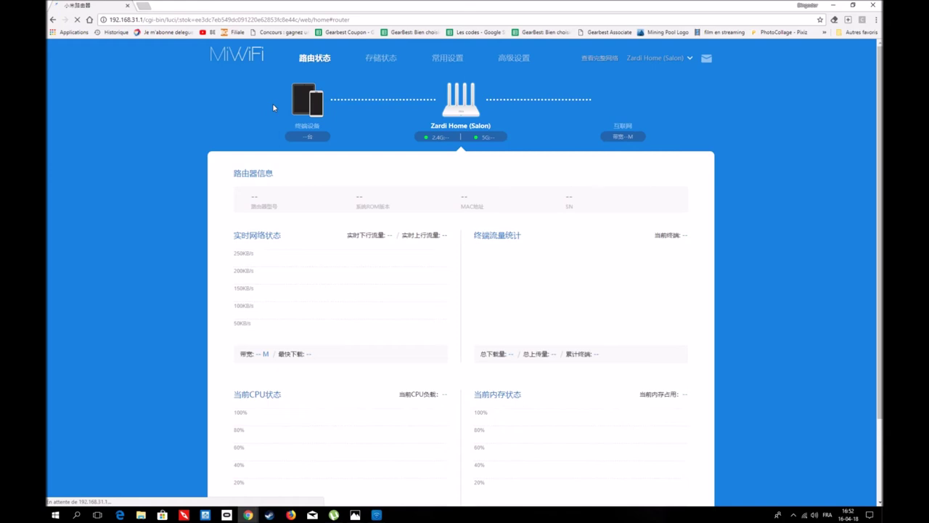
{"action": "right_click", "coordinate": [708, 102]}
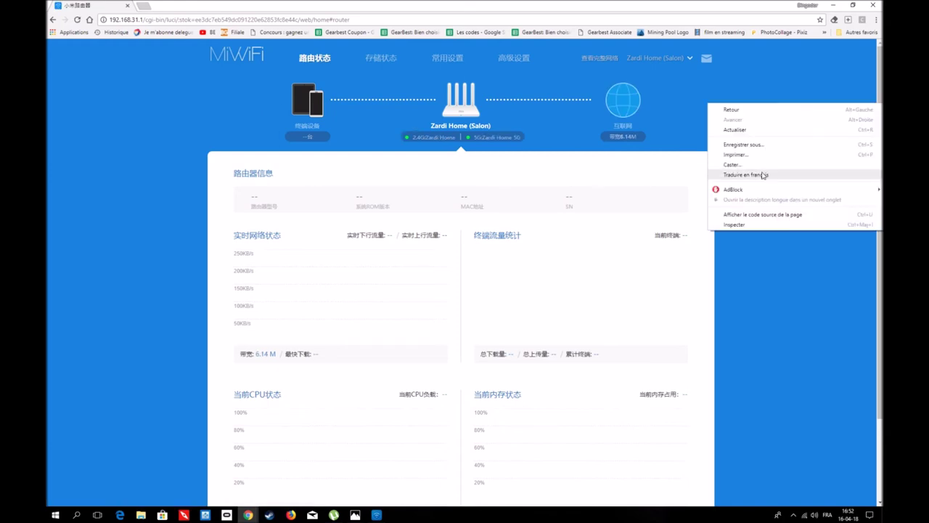
{"action": "left_click", "coordinate": [743, 175]}
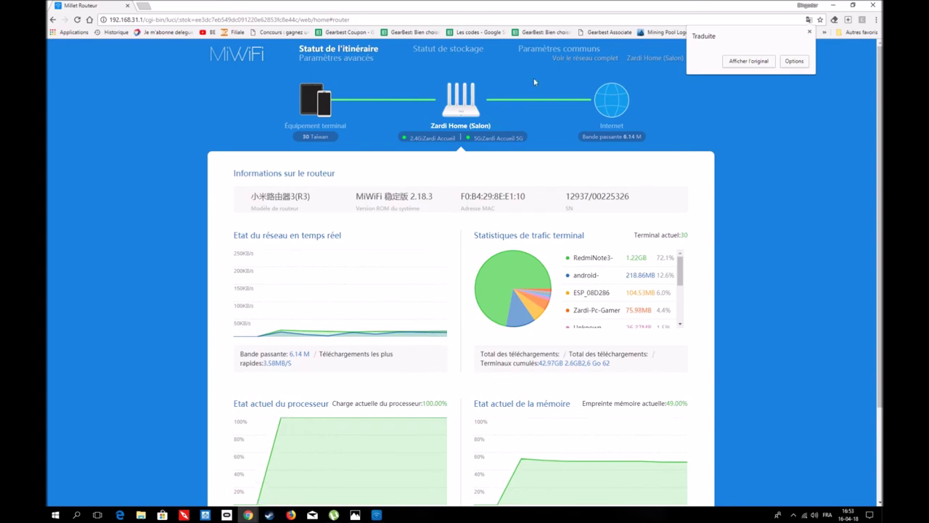
Open the common settings in French, review the 2.4G, 5G, guest and region Wi-Fi sections, and open the Internet settings.
{"action": "left_click", "coordinate": [535, 51]}
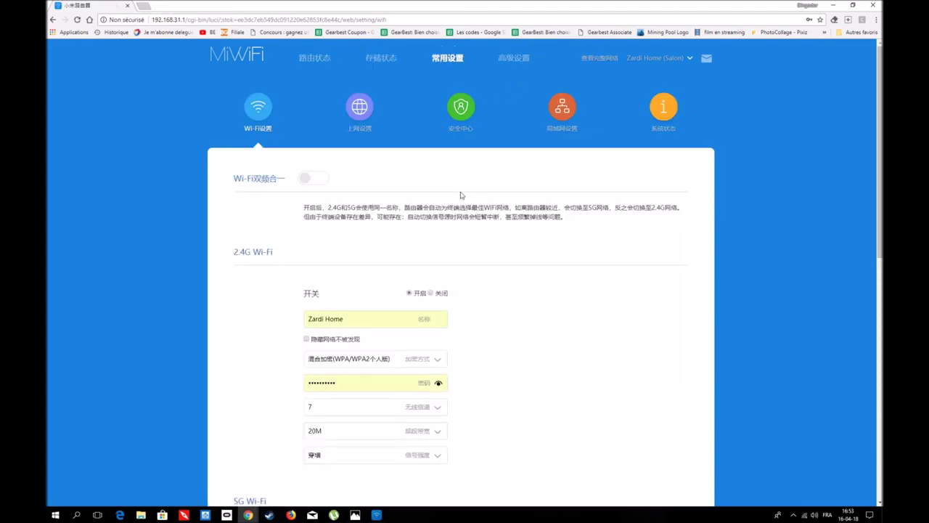
{"action": "right_click", "coordinate": [706, 122]}
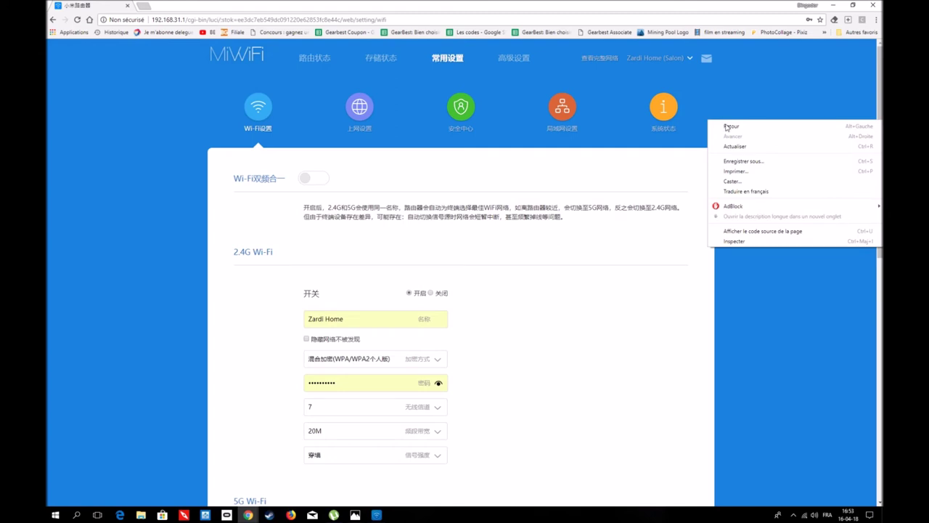
{"action": "left_click", "coordinate": [732, 192]}
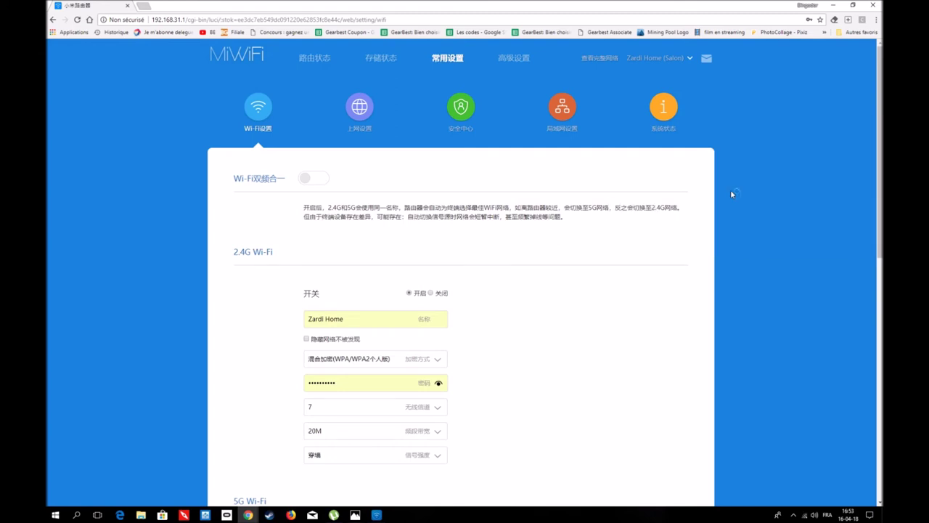
{"action": "scroll", "coordinate": [496, 268], "scroll_direction": "down", "scroll_amount": 3}
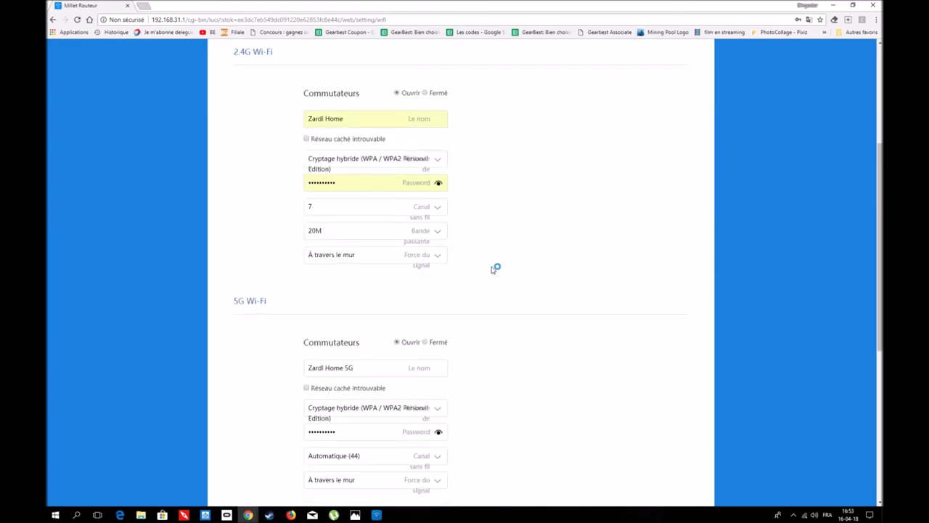
{"action": "scroll", "coordinate": [493, 269], "scroll_direction": "down", "scroll_amount": 3}
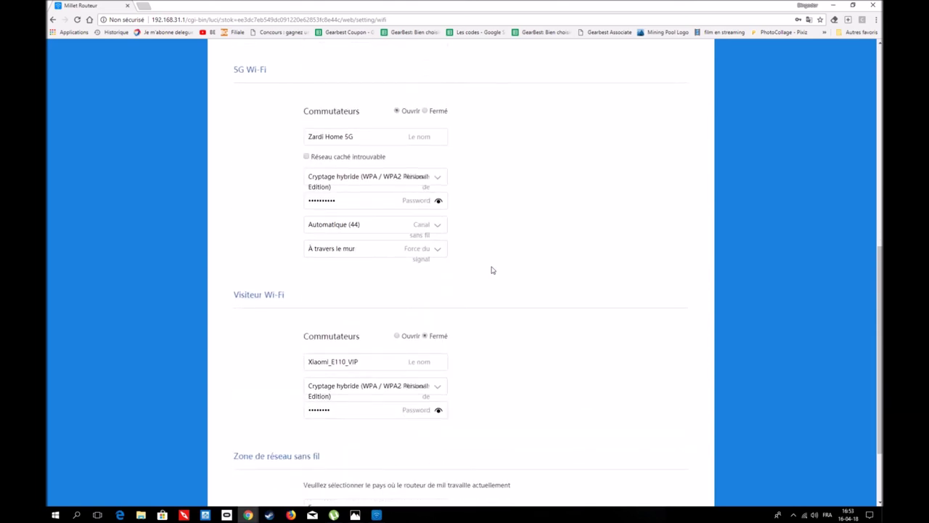
{"action": "scroll", "coordinate": [492, 270], "scroll_direction": "down", "scroll_amount": 2}
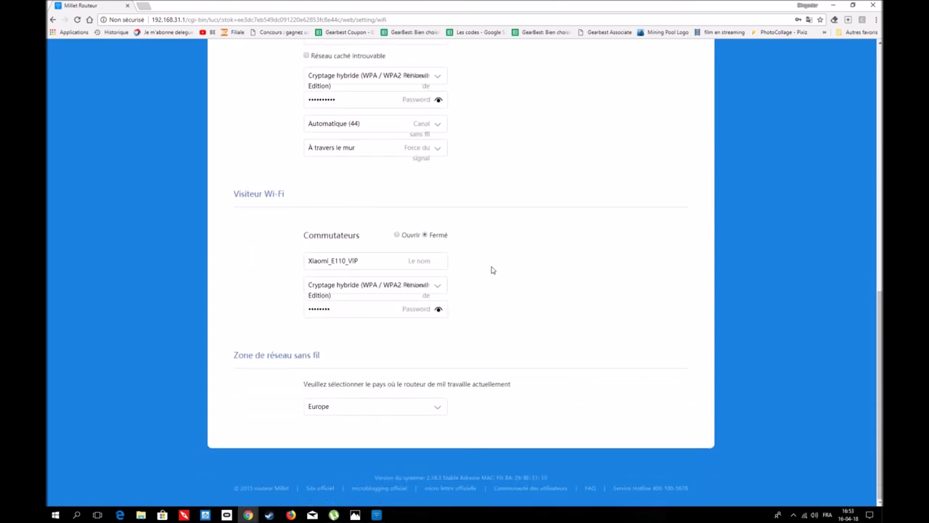
{"action": "scroll", "coordinate": [492, 270], "scroll_direction": "up", "scroll_amount": 10}
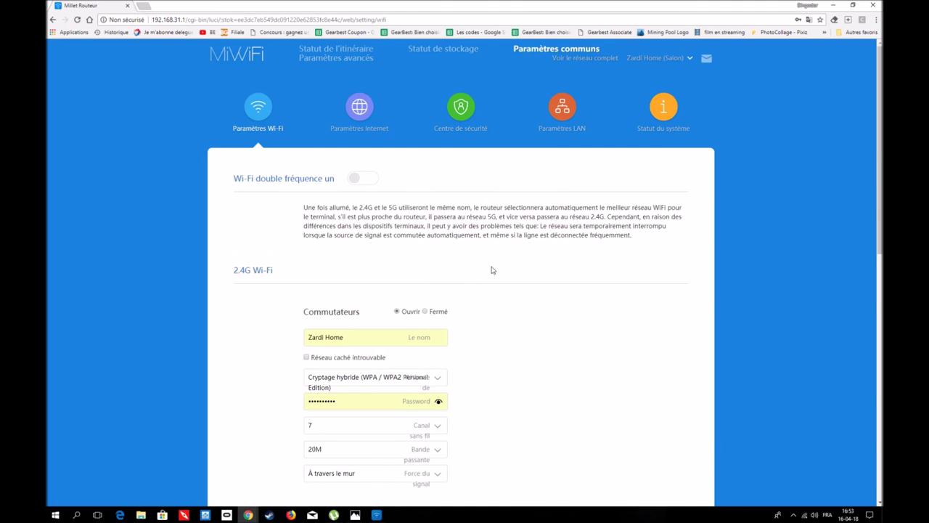
{"action": "left_click", "coordinate": [365, 116]}
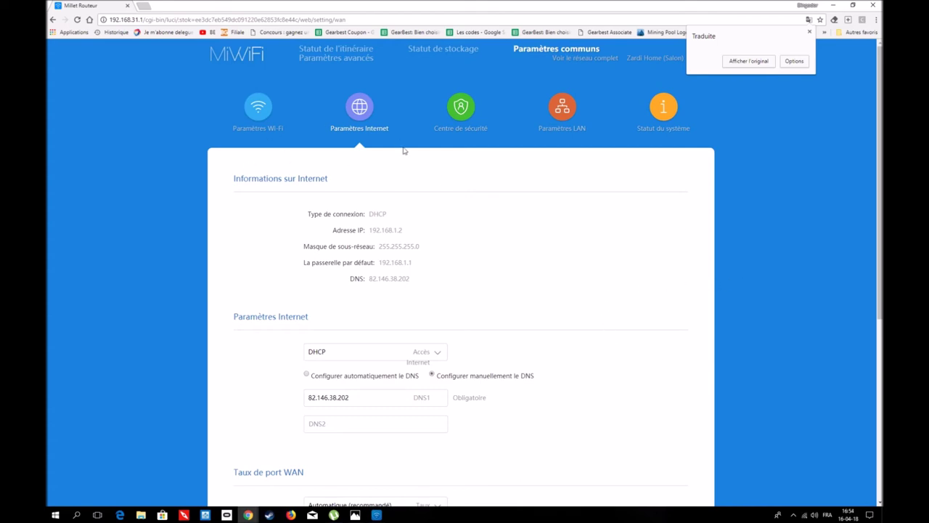
Reopen the Wi-Fi settings translated into French, and go back to the router status page.
{"action": "left_click", "coordinate": [268, 110]}
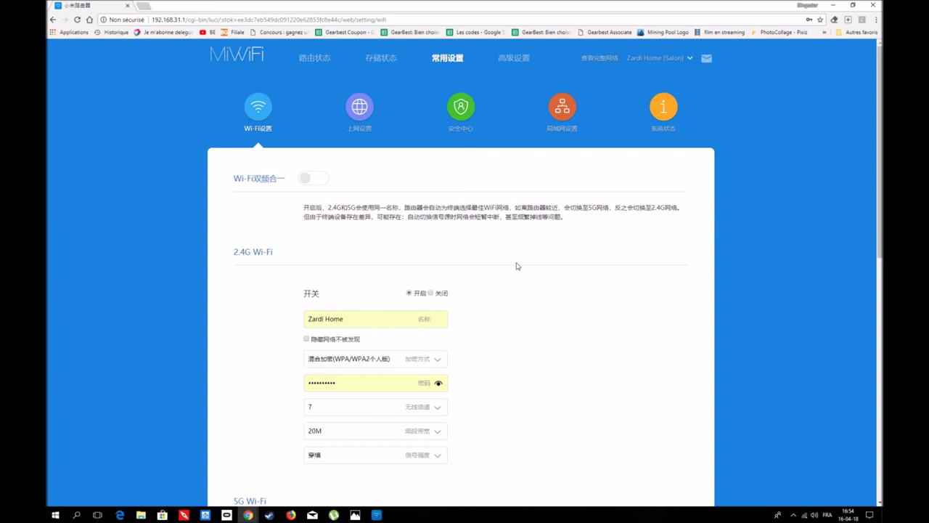
{"action": "right_click", "coordinate": [710, 205]}
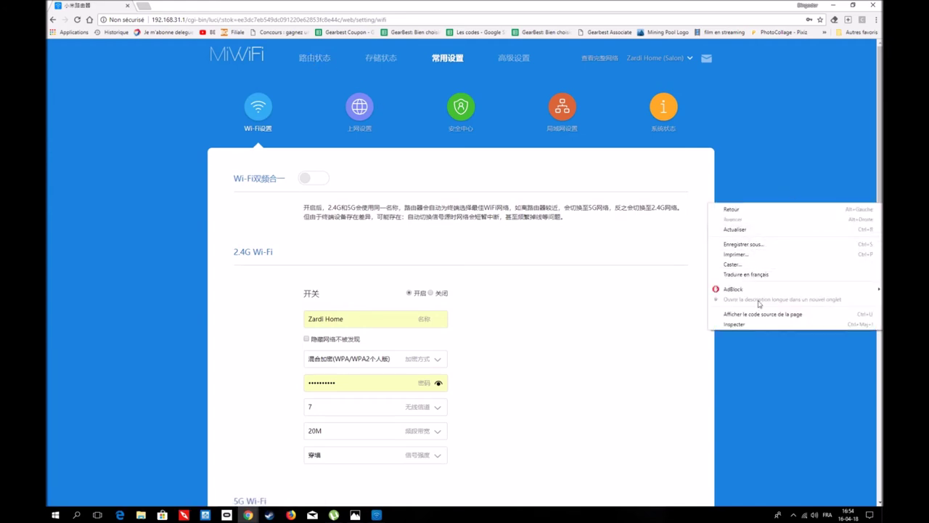
{"action": "left_click", "coordinate": [756, 274]}
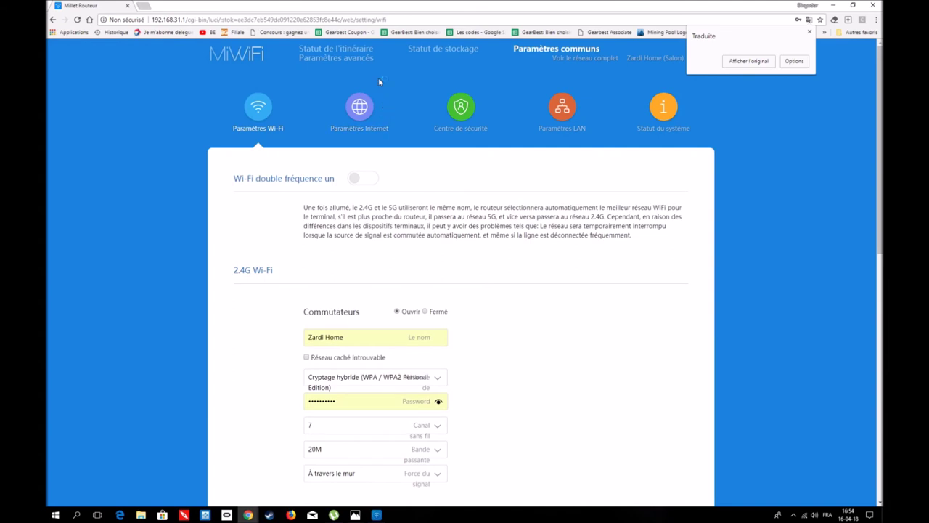
{"action": "left_click", "coordinate": [335, 51]}
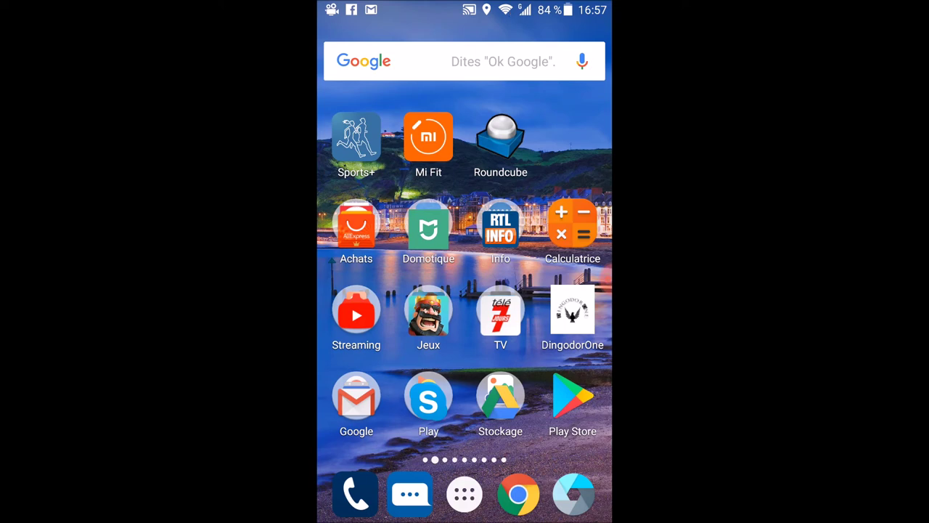
On the phone, search the Play Store for "mi wi" and open the Mi Wi-Fi app's page.
{"action": "left_click", "coordinate": [573, 398]}
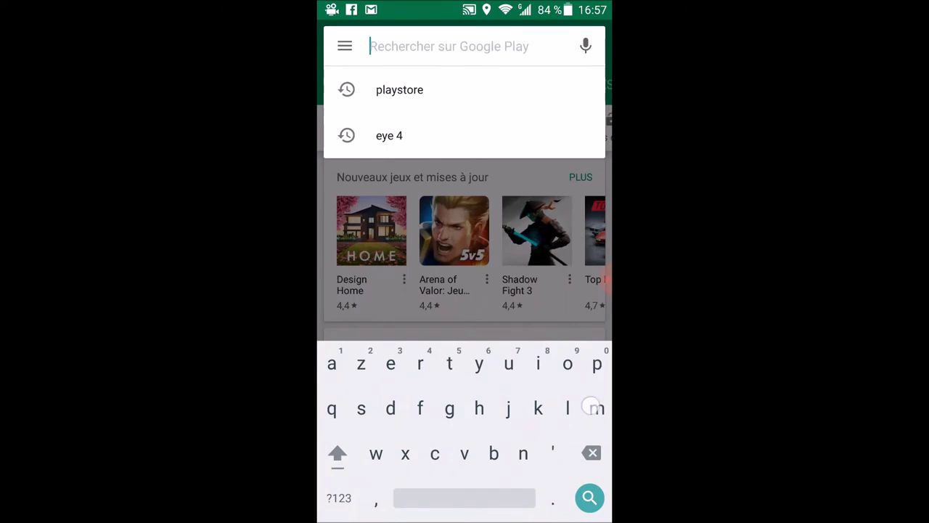
{"action": "type", "text": "mi wi"}
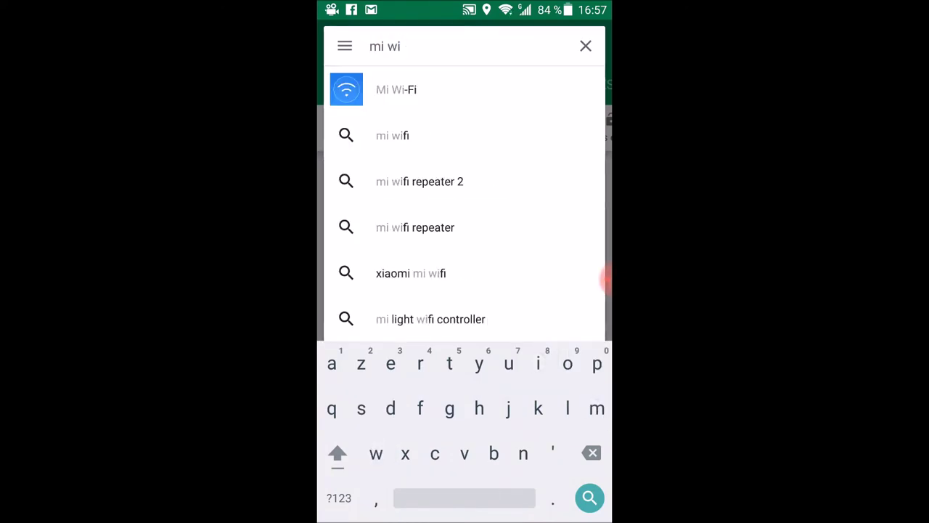
{"action": "left_click", "coordinate": [426, 88]}
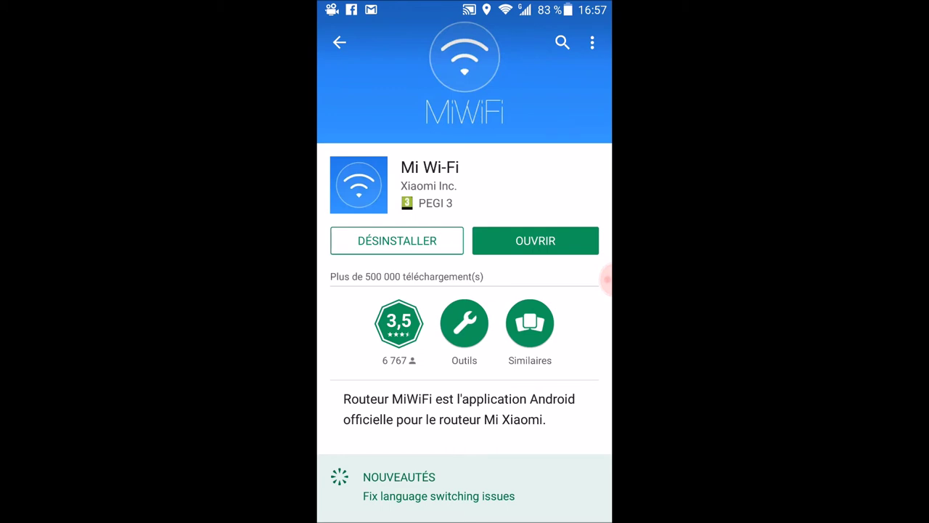
Read the full description of the Mi Wi-Fi app, close it and launch the installed app.
{"action": "scroll", "coordinate": [465, 290], "scroll_direction": "down", "scroll_amount": 3}
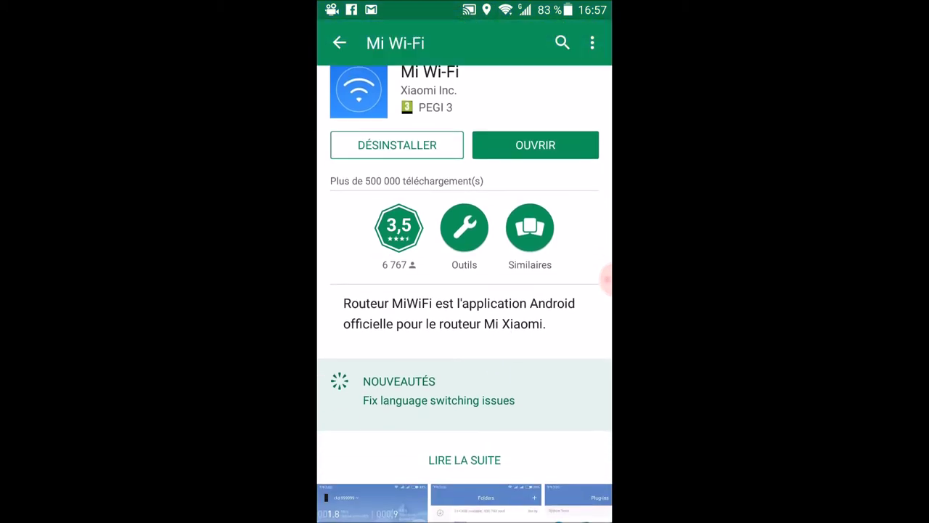
{"action": "left_click", "coordinate": [465, 459]}
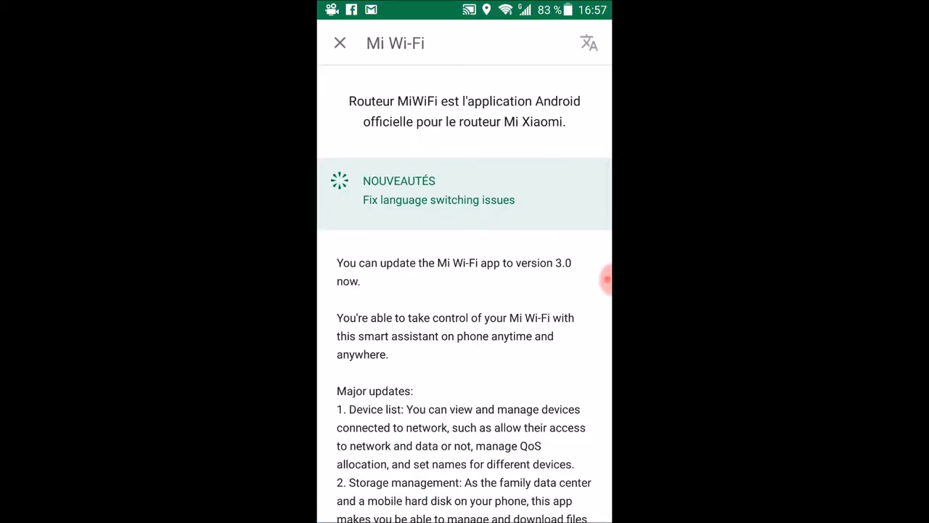
{"action": "scroll", "coordinate": [504, 211], "scroll_direction": "down", "scroll_amount": 1}
{"action": "scroll", "coordinate": [525, 239], "scroll_direction": "up", "scroll_amount": 1}
{"action": "left_click", "coordinate": [340, 43]}
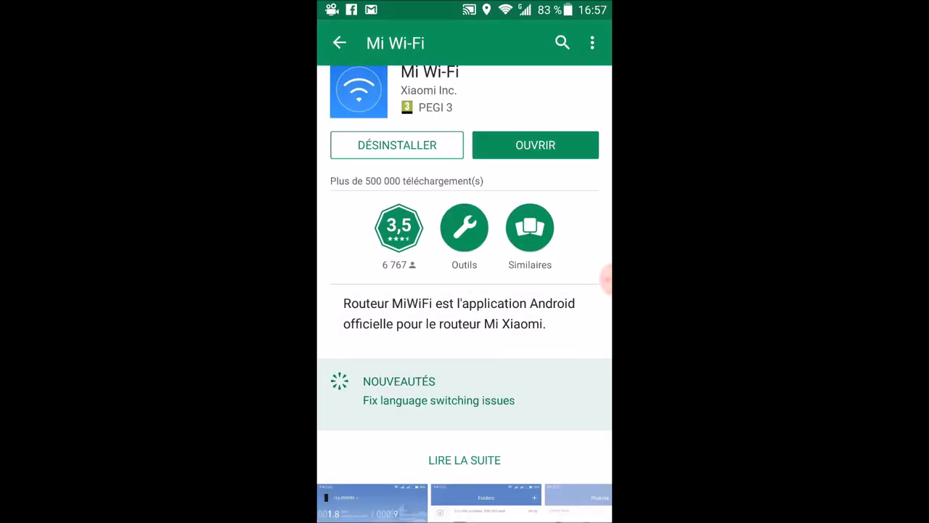
{"action": "left_click", "coordinate": [546, 149]}
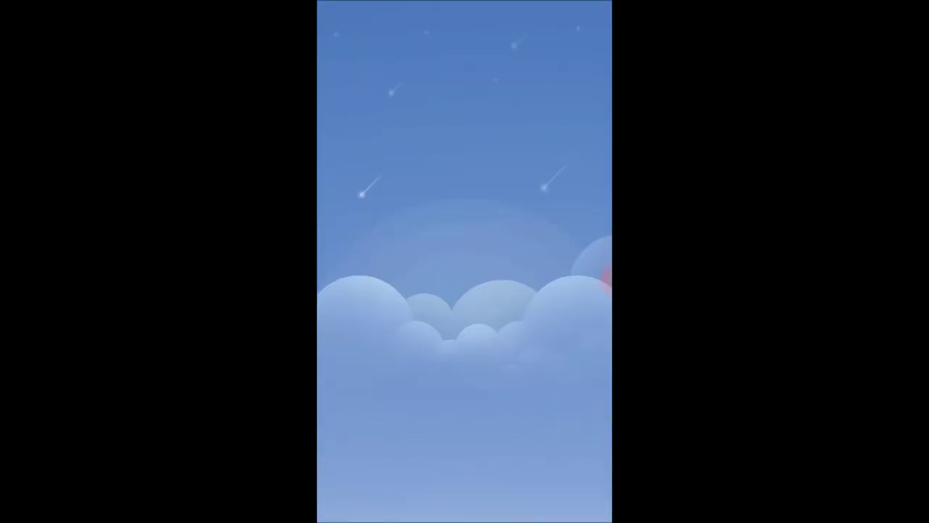